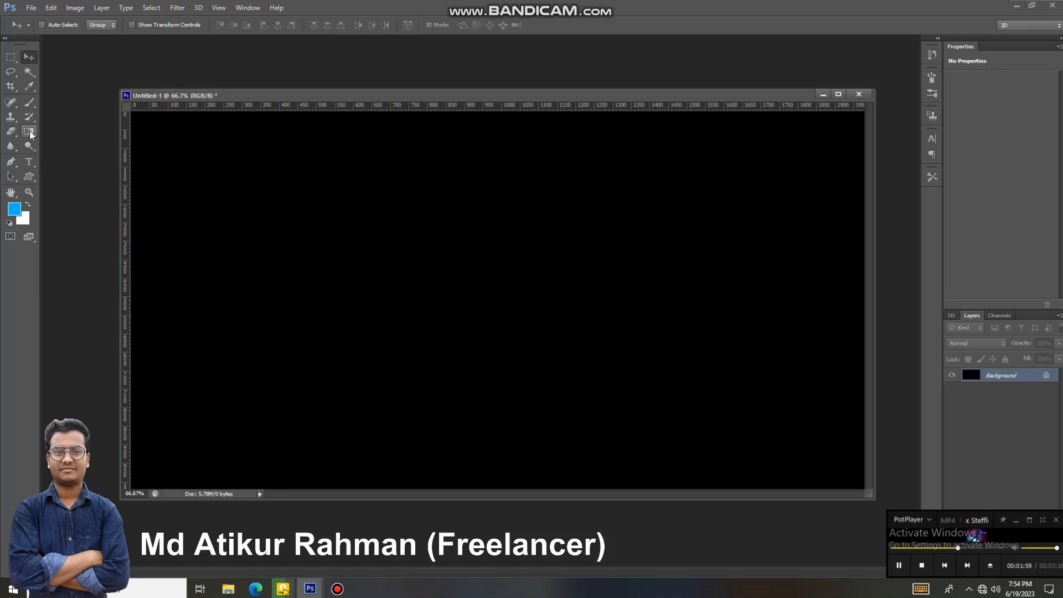
- Fill the Background layer with a vertical linear gradient running from black at the top edge to blue near the bottom edge
click(29, 131)
drag(487, 190, 480, 570)
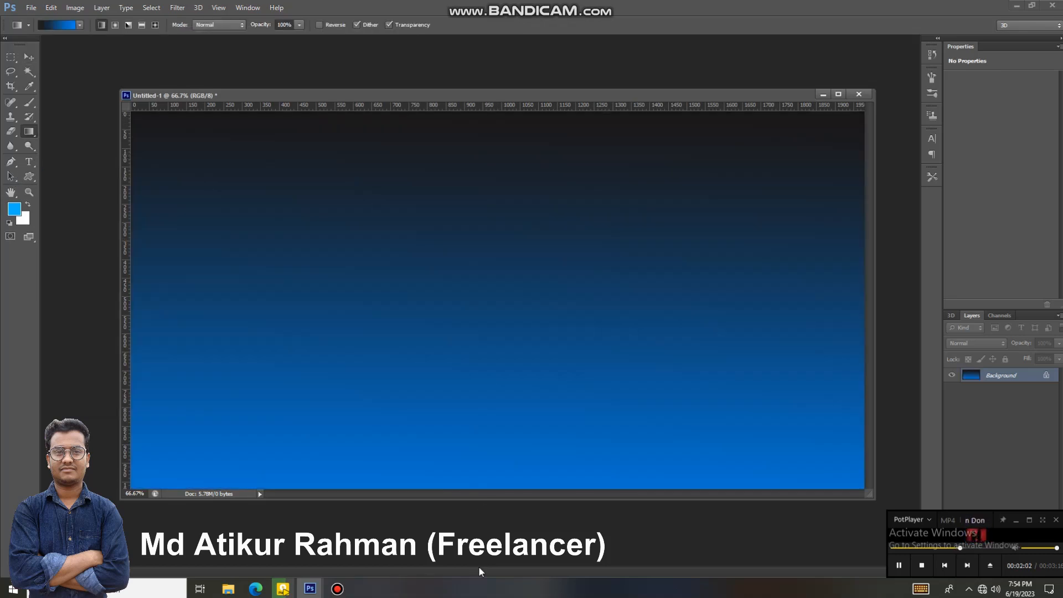
drag(491, 114, 490, 468)
click(30, 58)
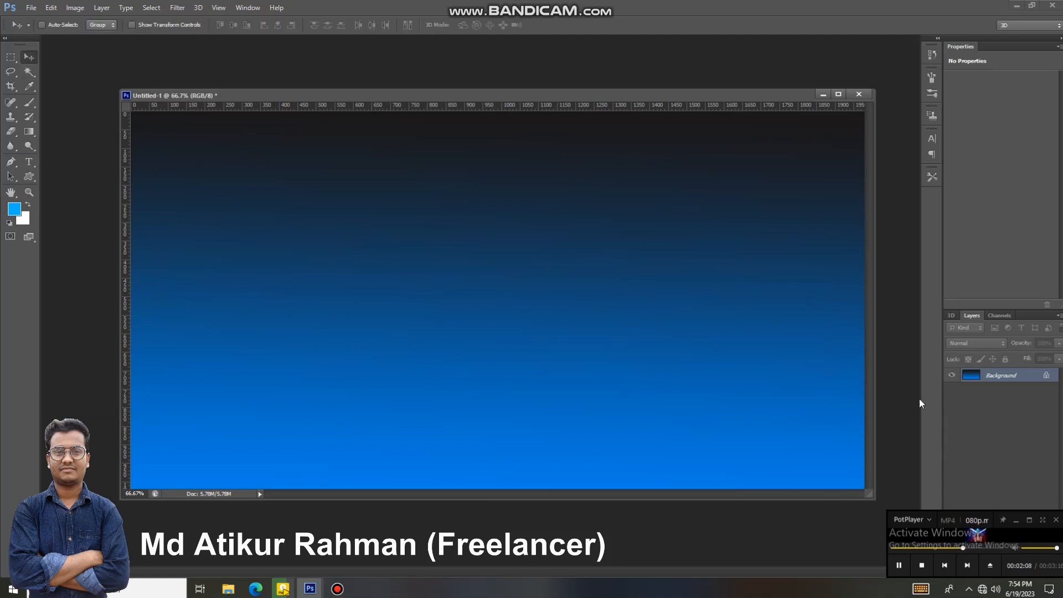
- Duplicate the Background layer as Background copy in the same document
right_click(990, 382)
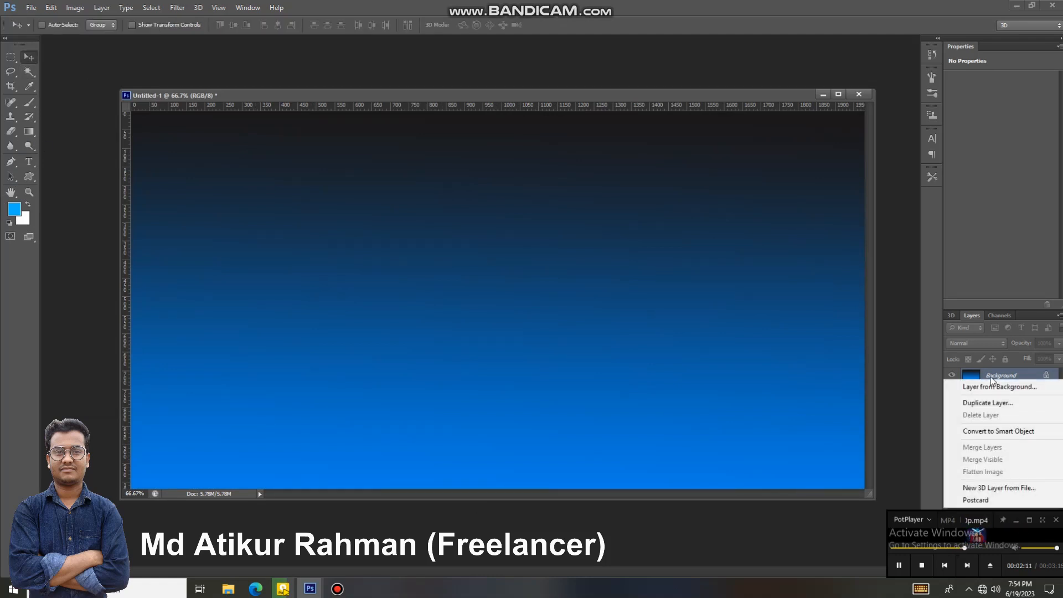
click(975, 402)
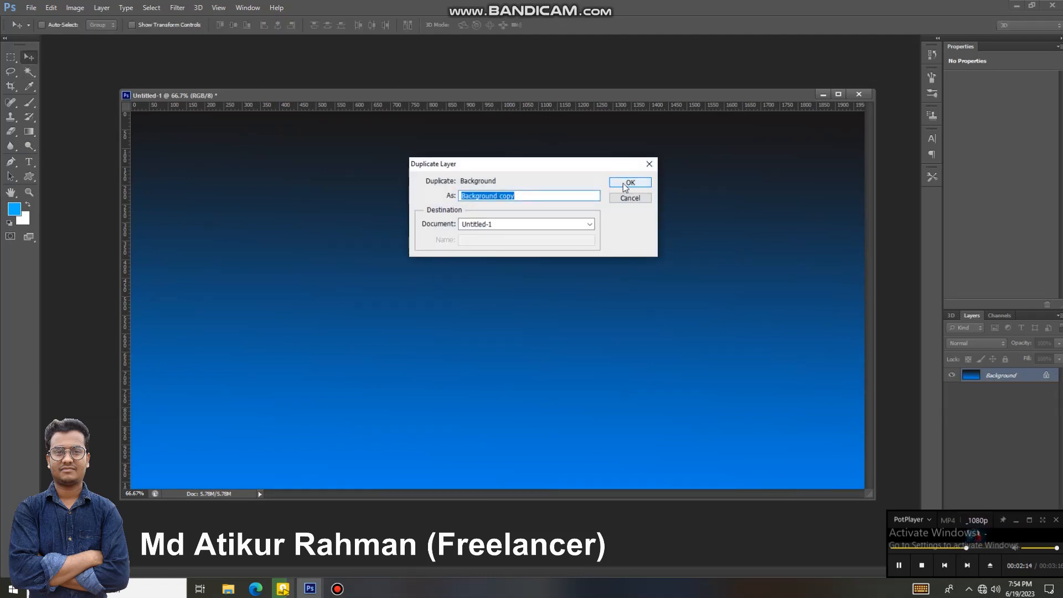
click(630, 183)
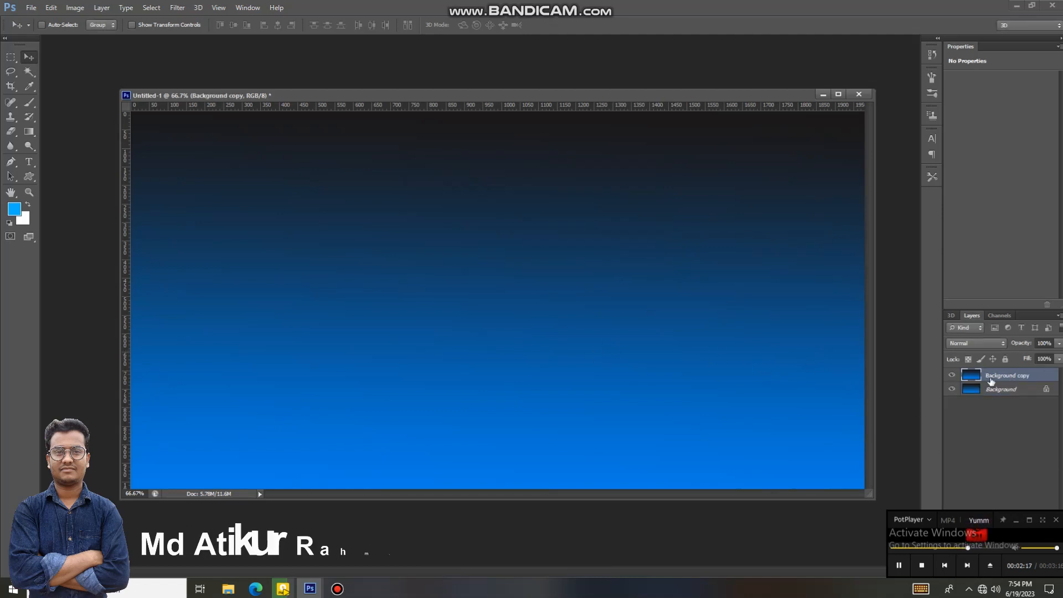
- Flip the Background copy layer vertically and move it down to cover the lower half of the canvas
right_click(523, 249)
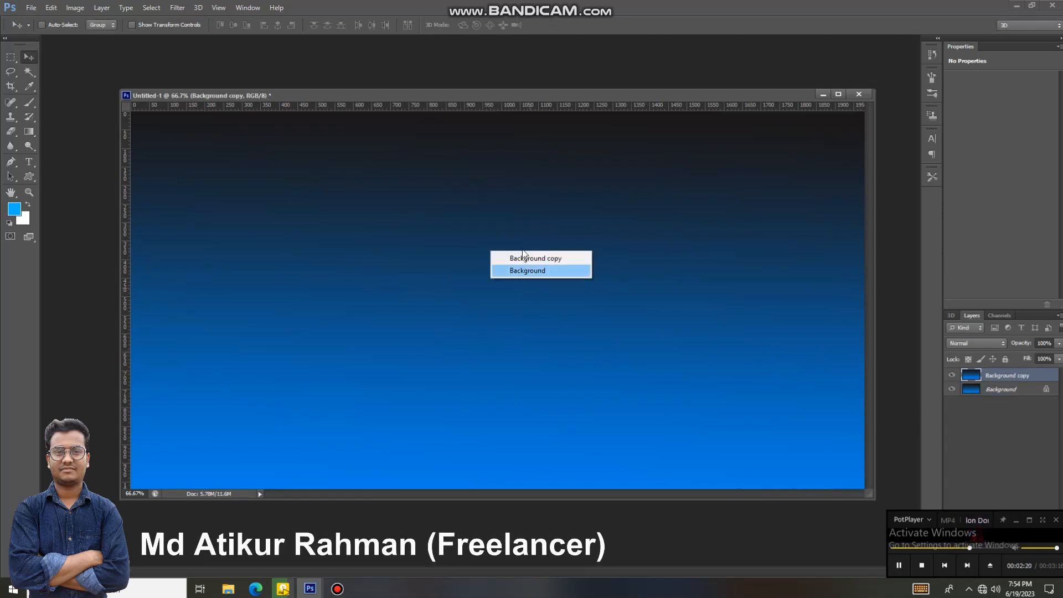
click(545, 255)
key(ctrl+t)
right_click(525, 238)
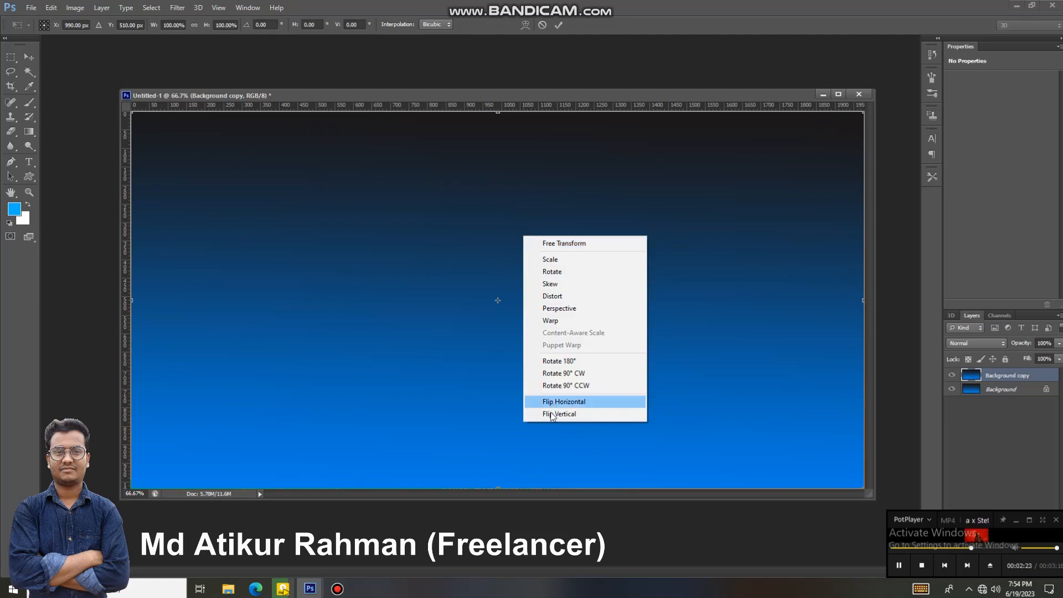
click(553, 413)
drag(538, 231, 529, 382)
drag(697, 349, 693, 371)
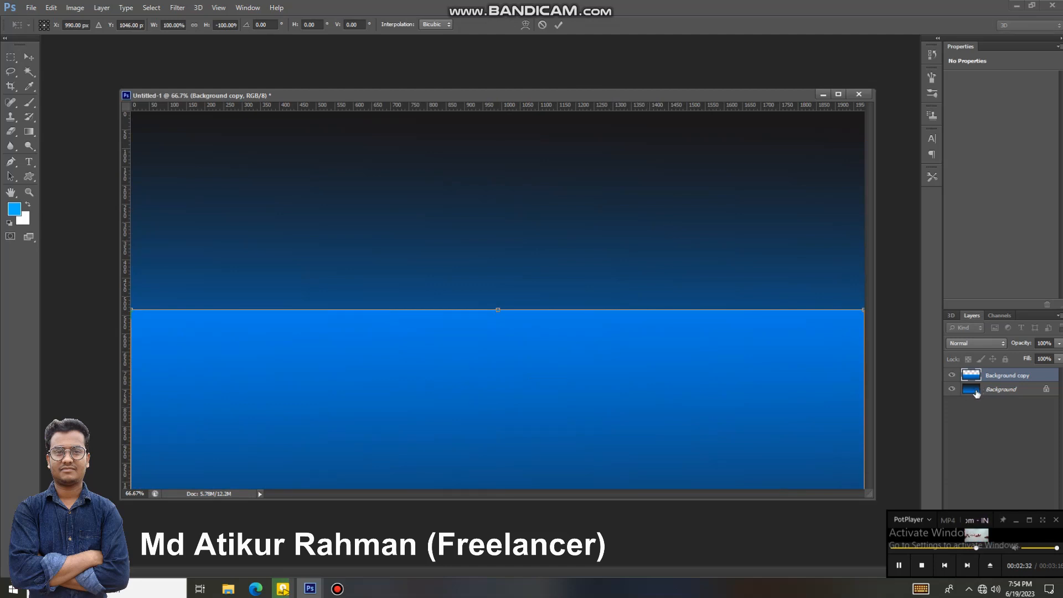
click(28, 57)
click(508, 223)
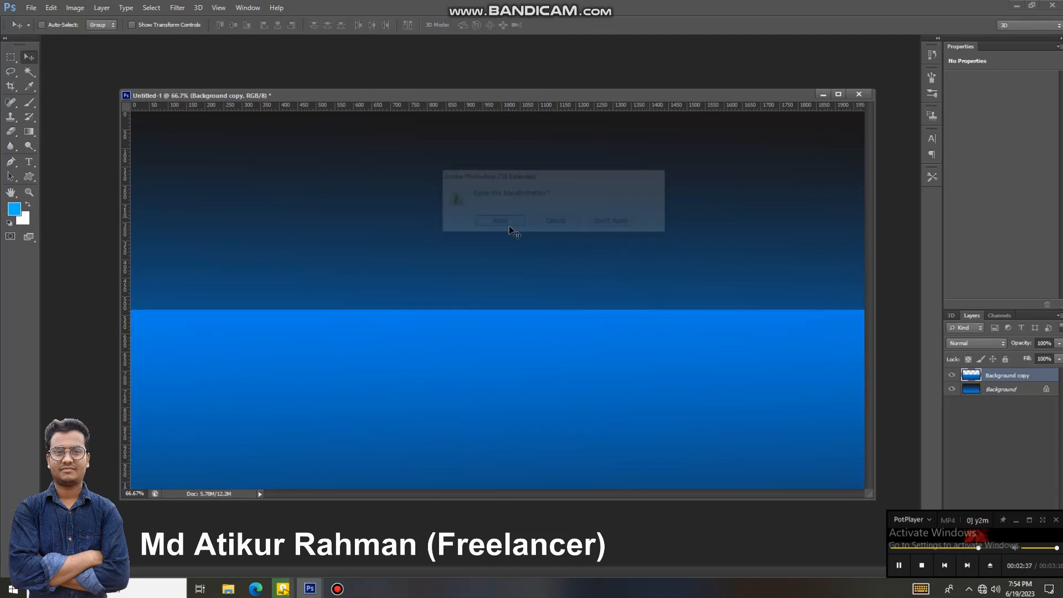
- Redraw the Background layer's black-to-blue gradient over a shorter vertical span, from near the canvas top to just below the horizon
click(985, 395)
drag(504, 122, 501, 277)
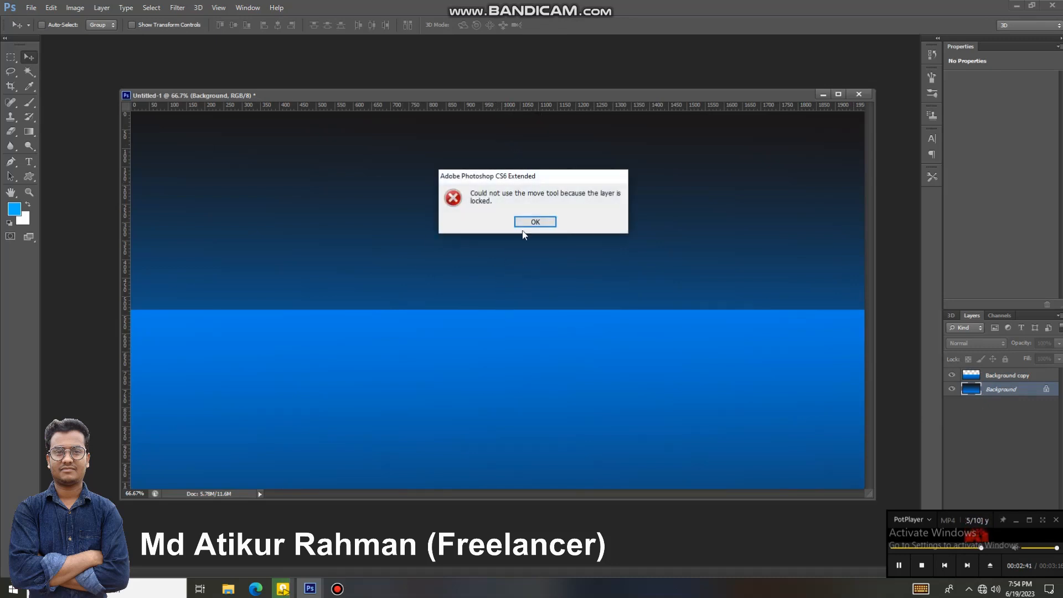
click(526, 224)
click(33, 131)
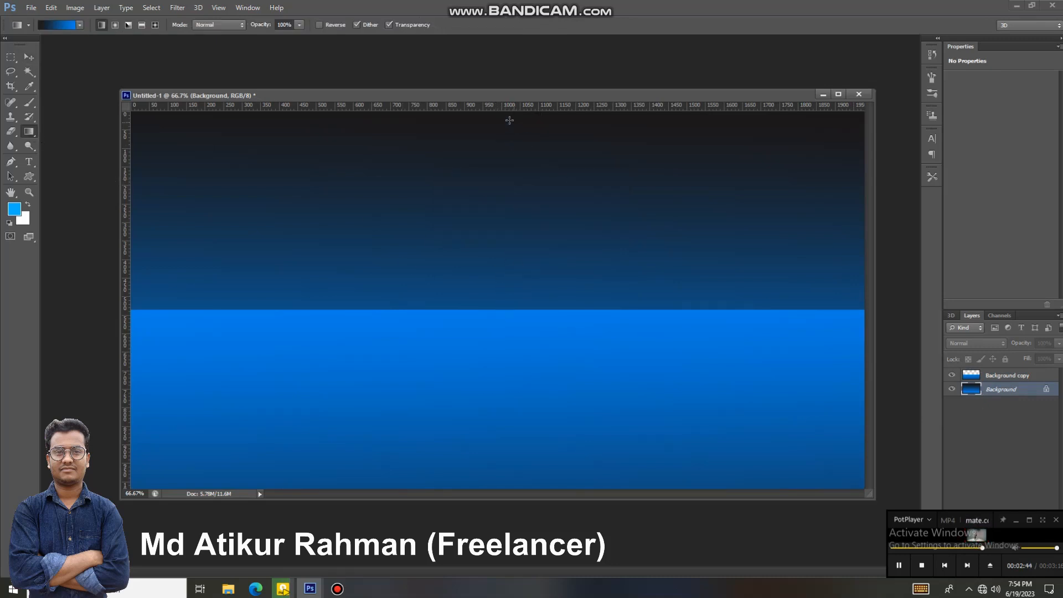
drag(489, 152, 487, 368)
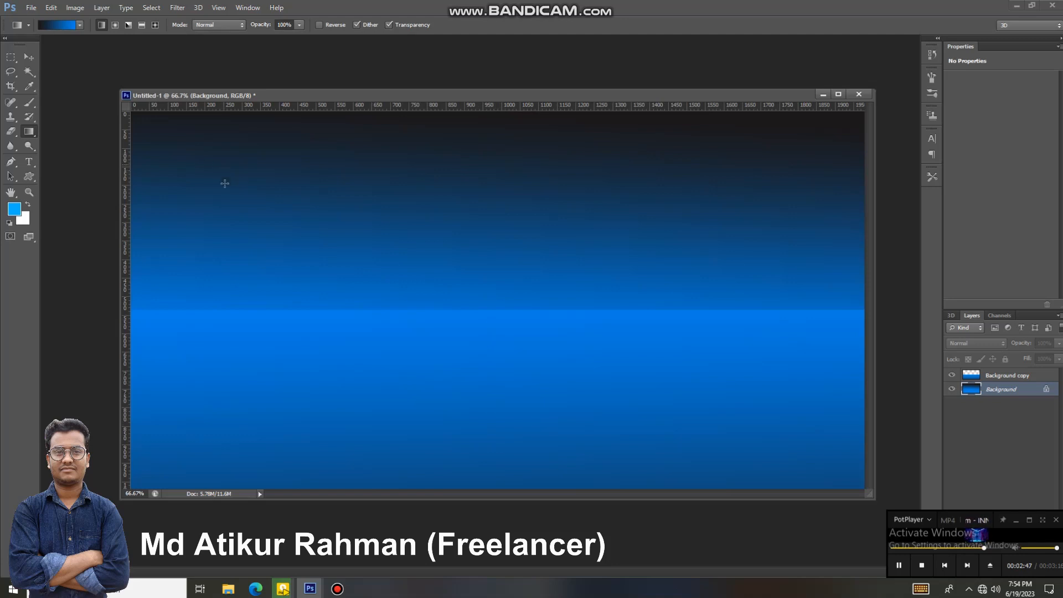
click(29, 57)
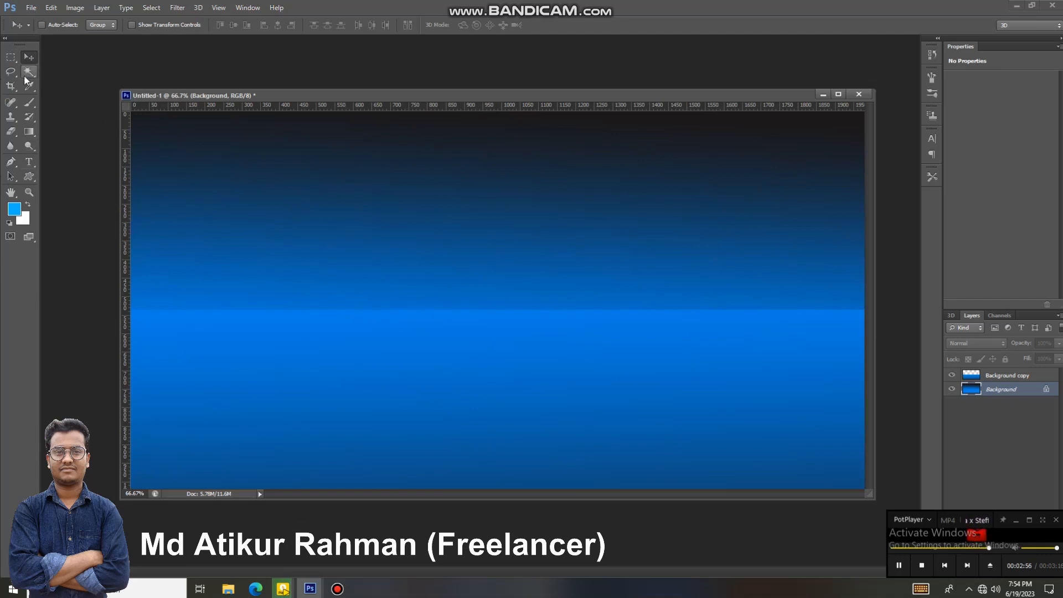
- Draw an ellipse about 191 by 179 px in the upper-left sky, on its own layer above the Background
click(30, 175)
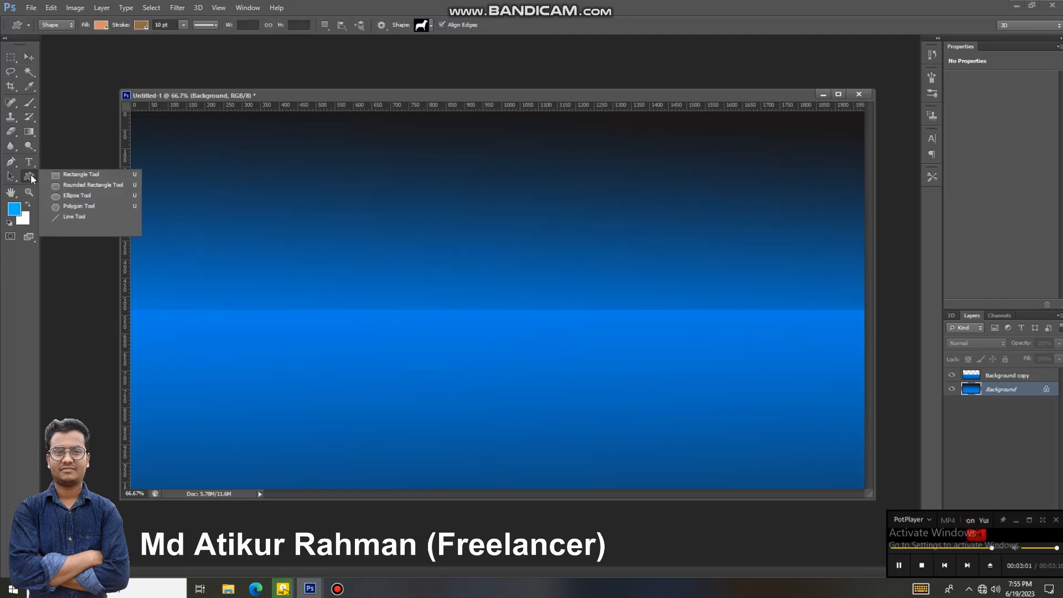
click(72, 197)
drag(240, 180, 311, 246)
- Give the ellipse a solid white fill and no stroke
click(103, 25)
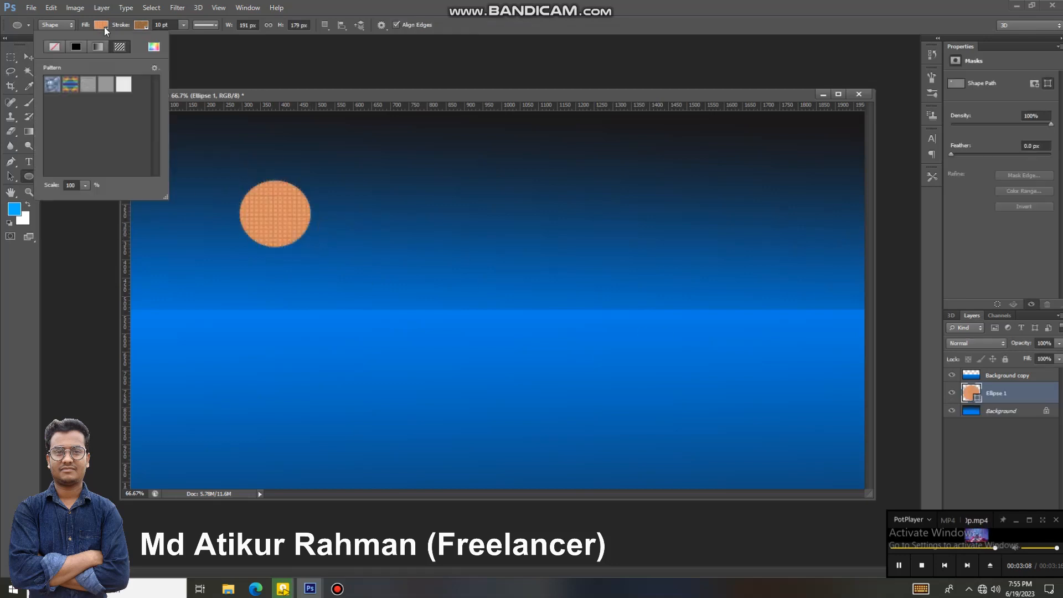
click(55, 47)
click(145, 26)
click(97, 48)
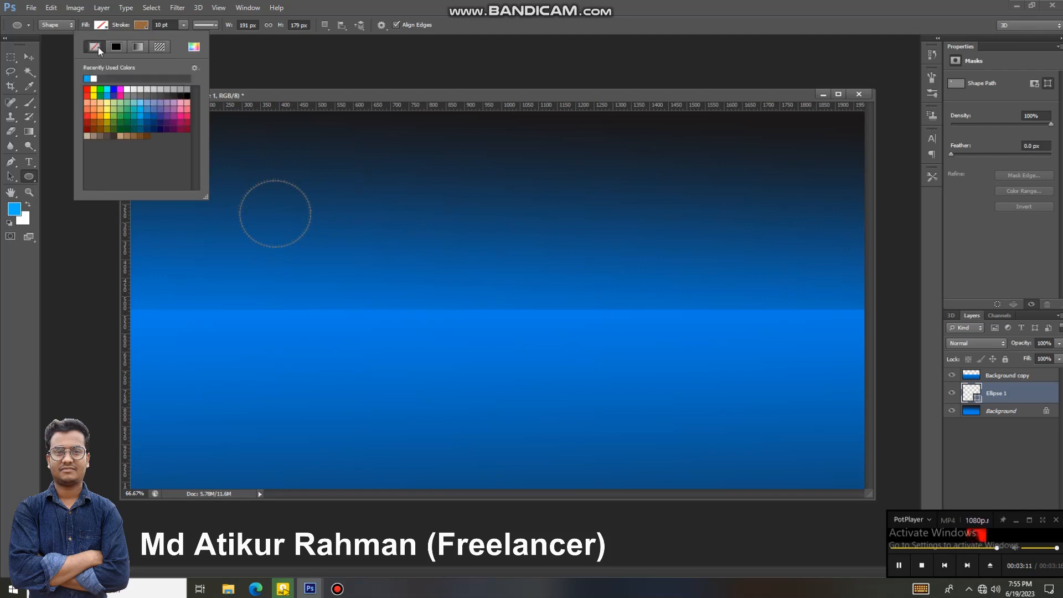
click(102, 25)
click(87, 89)
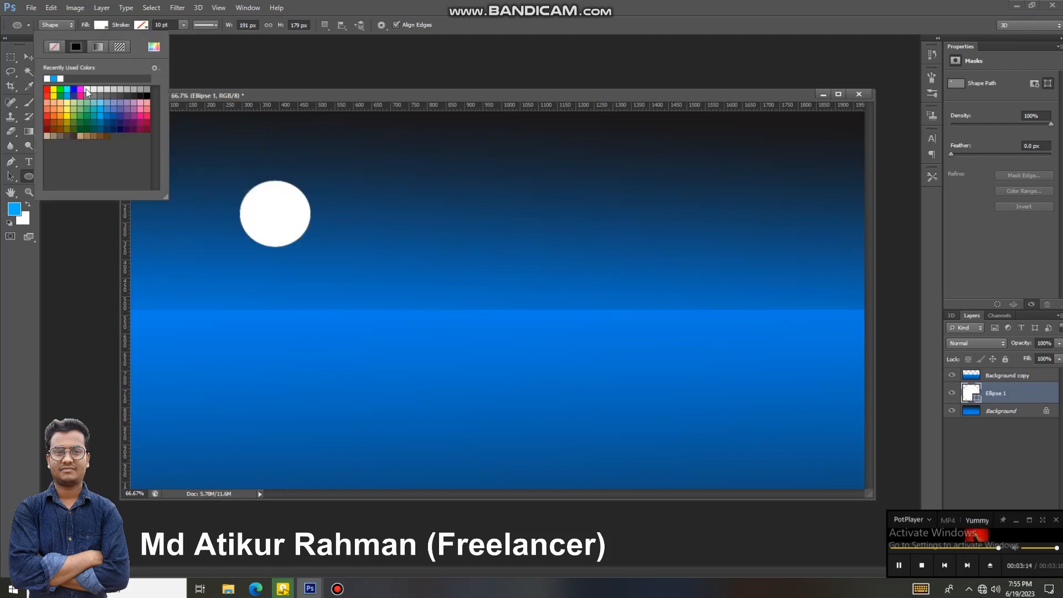
click(29, 53)
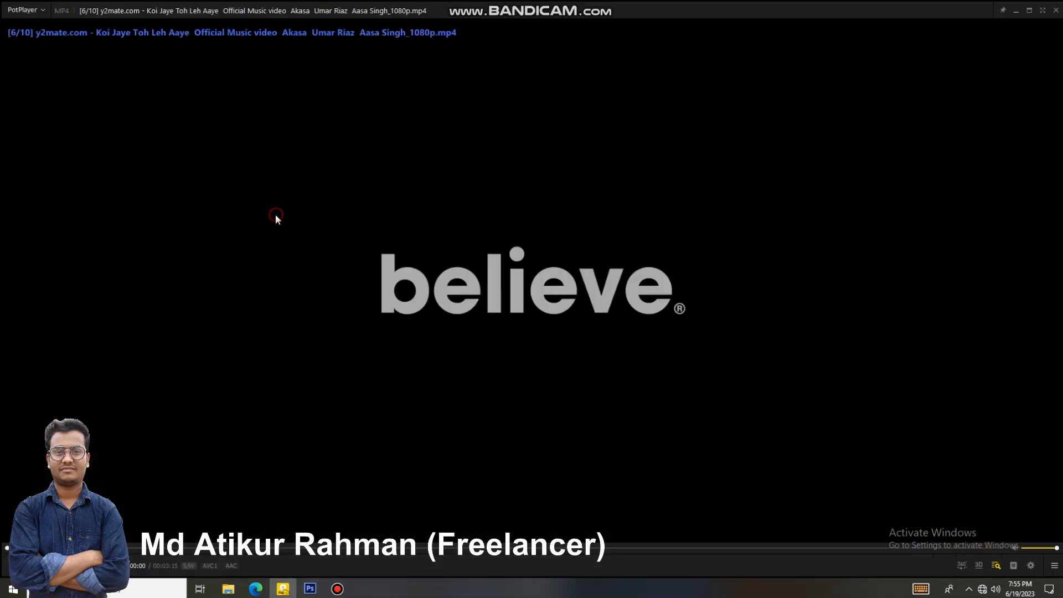
click(1016, 11)
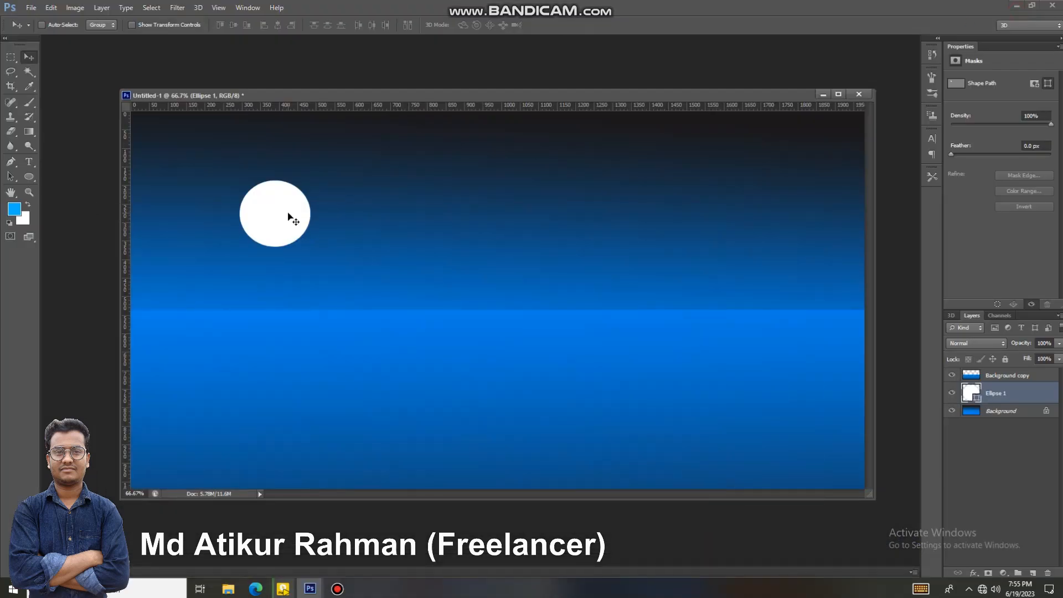
- Scale the white ellipse to 102.62% width and 109.50% height, and shift it slightly up and to the right
key(ctrl+t)
drag(314, 250, 316, 257)
click(29, 57)
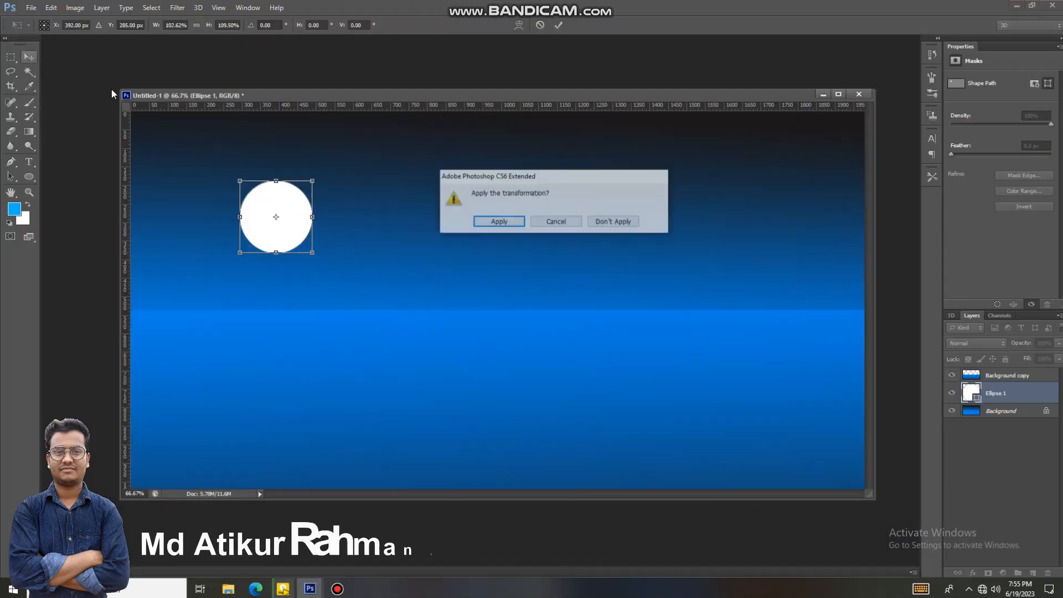
click(496, 221)
drag(284, 212, 303, 203)
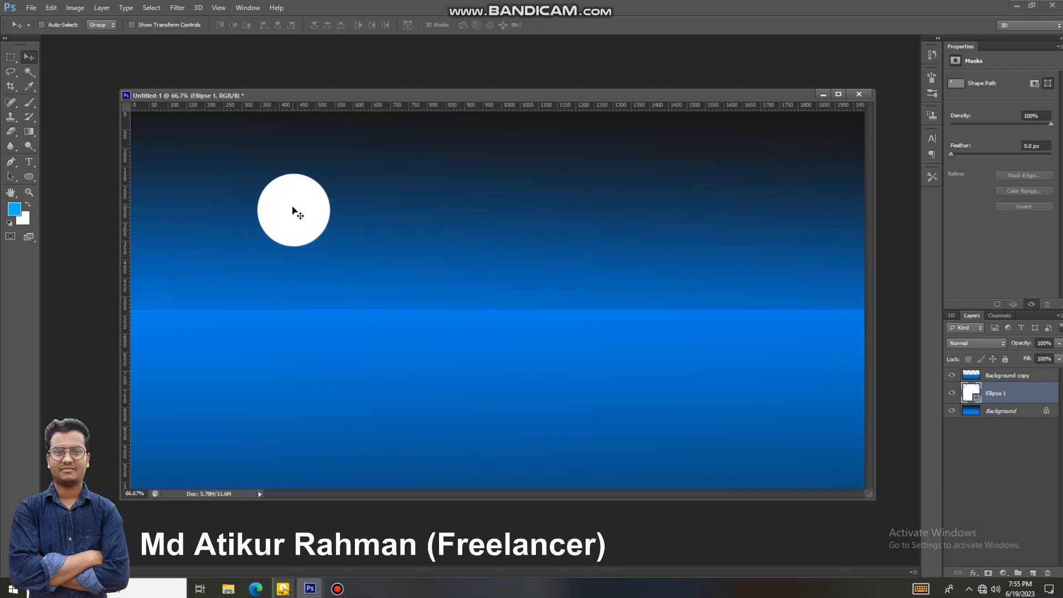
click(151, 7)
mouse_move(177, 7)
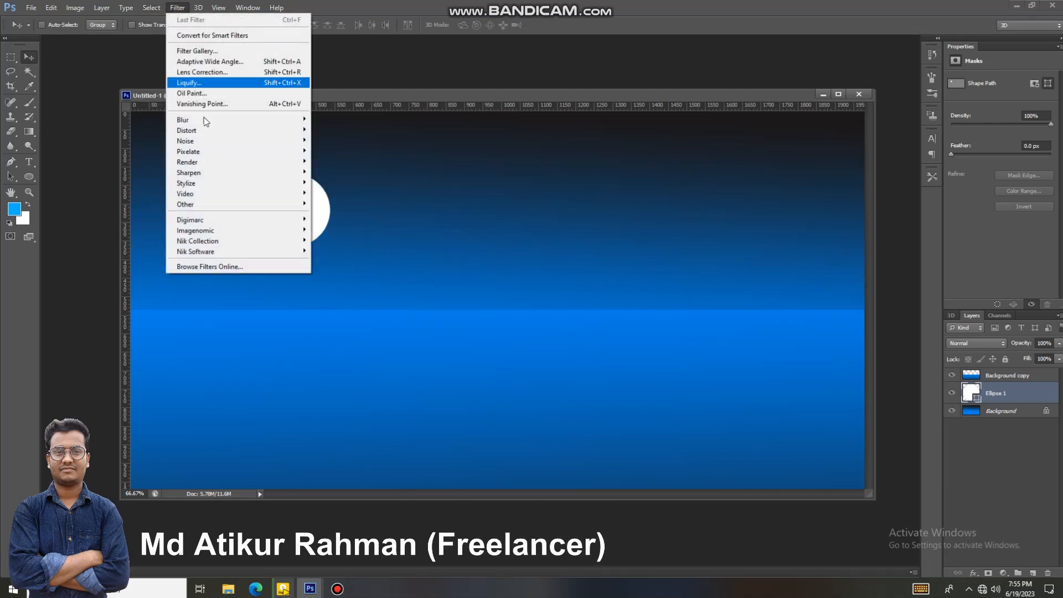
mouse_move(221, 155)
mouse_move(215, 183)
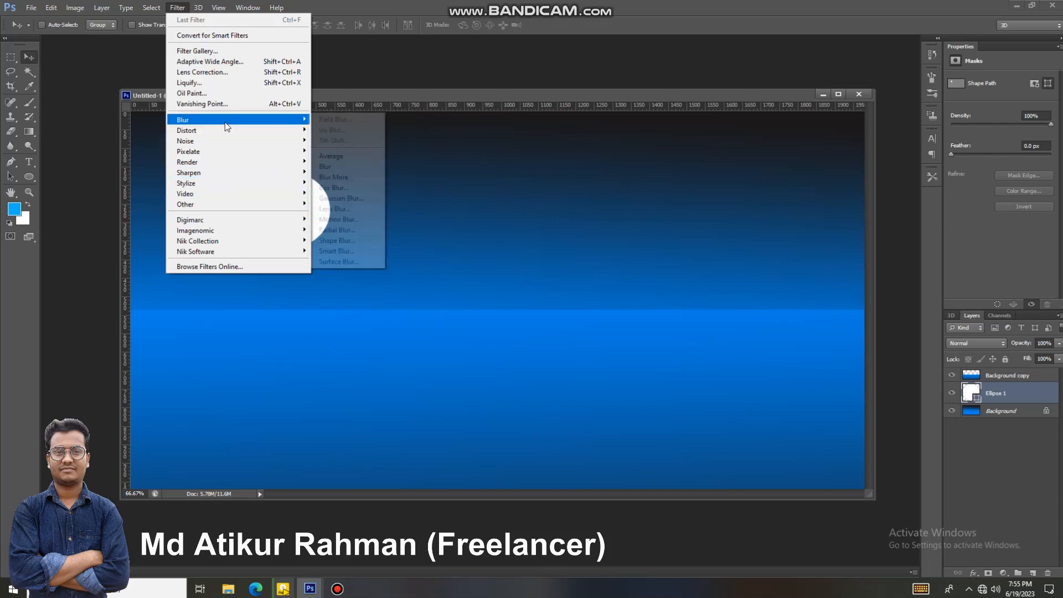
click(608, 210)
- Move the white circle slightly up and to the left in the sky
drag(310, 232, 270, 222)
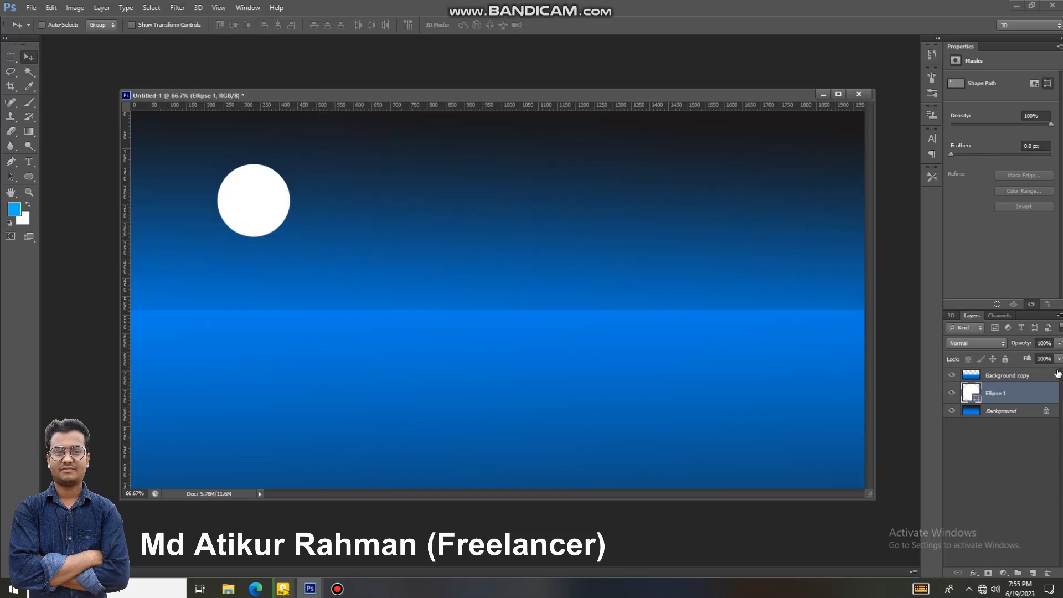
click(953, 393)
click(953, 394)
- Duplicate the Ellipse 1 layer as Ellipse 1 copy and move the copy clear of the original circle, to its right
right_click(994, 395)
click(886, 193)
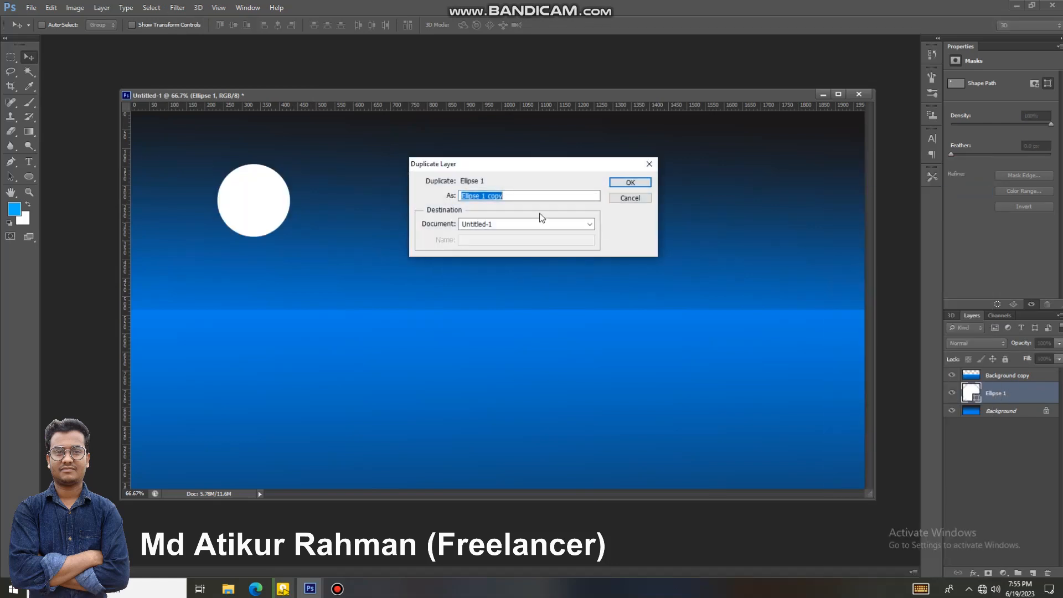
click(619, 184)
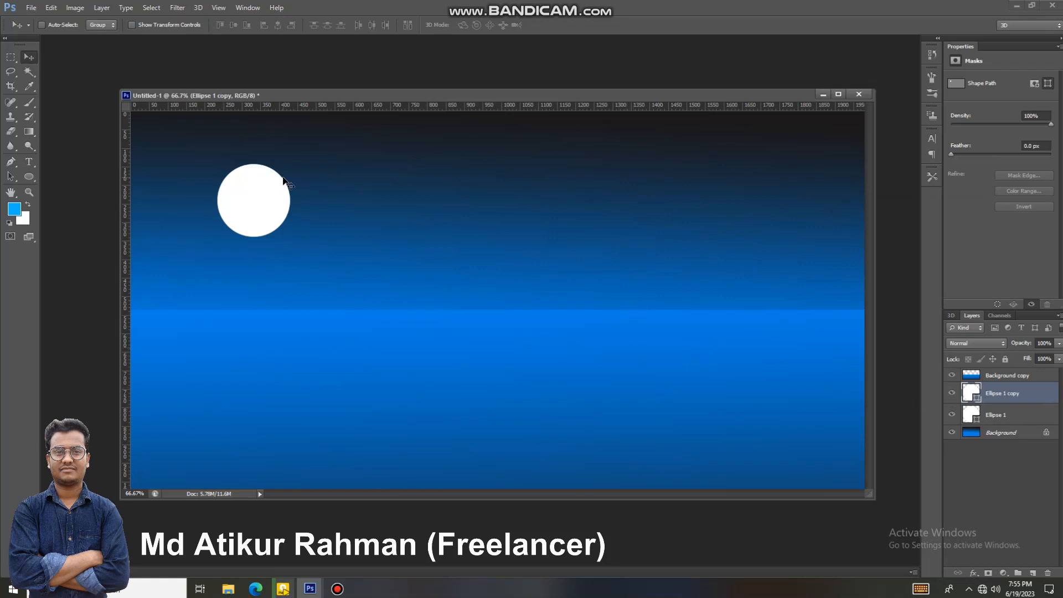
drag(283, 180, 311, 180)
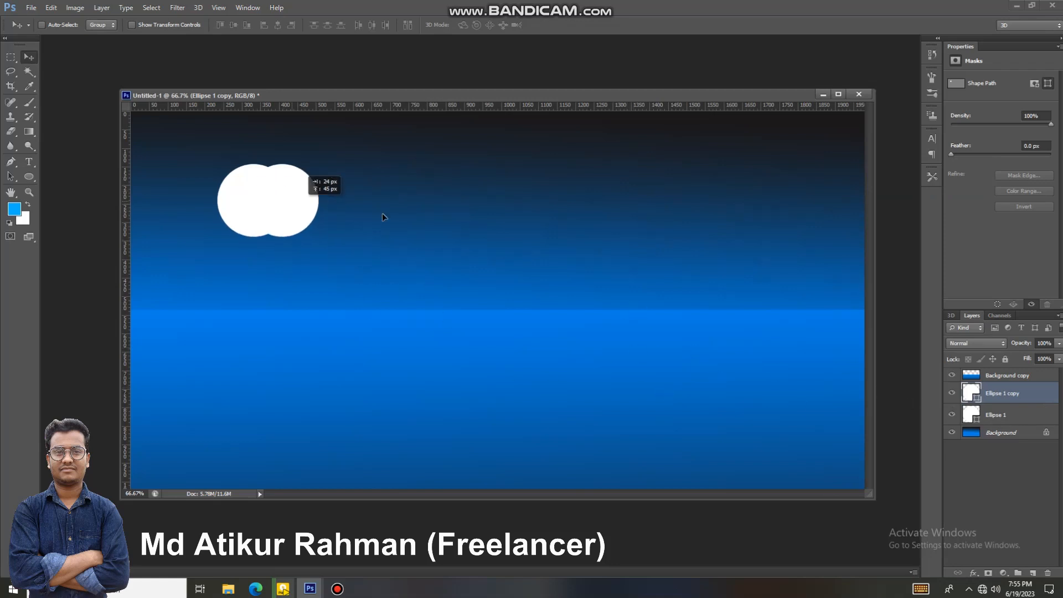
drag(382, 213, 399, 210)
- Rasterize and Gaussian-blur the circle copy with a radius of about 45 pixels, and centre it over the original circle
click(178, 7)
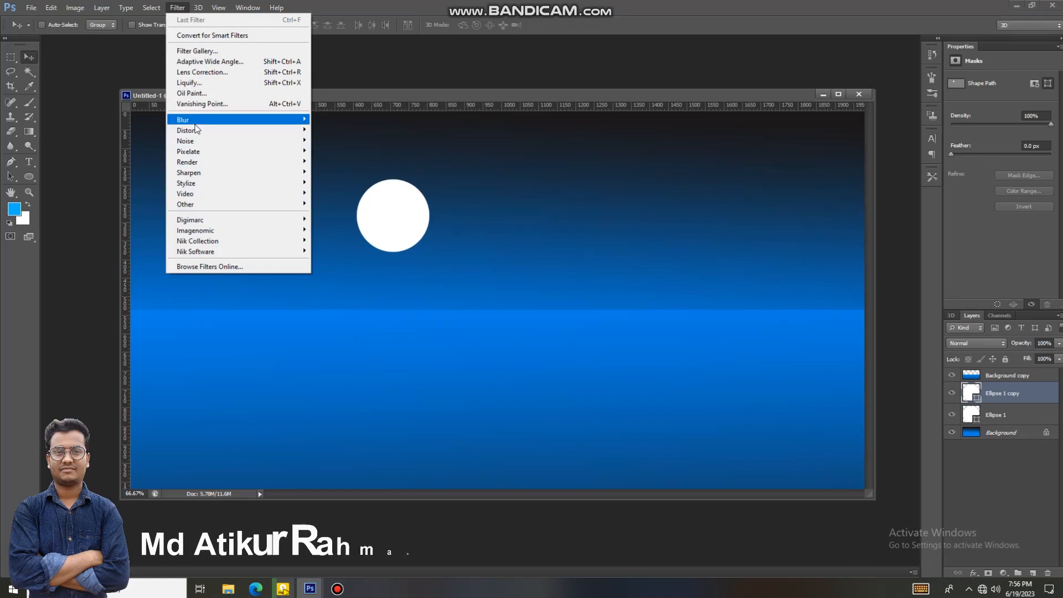
click(337, 200)
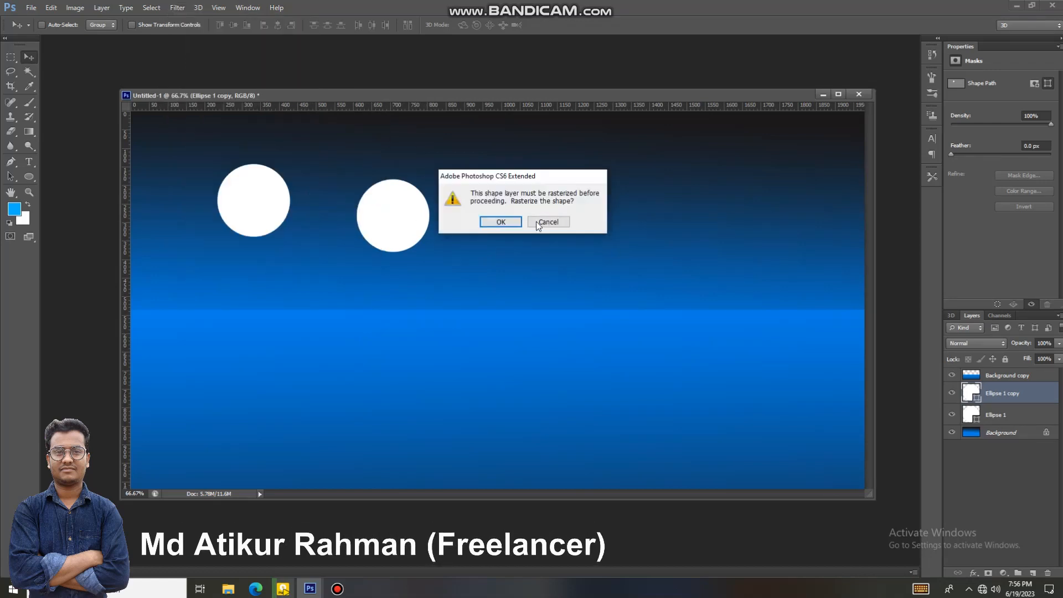
click(501, 221)
drag(599, 353, 639, 353)
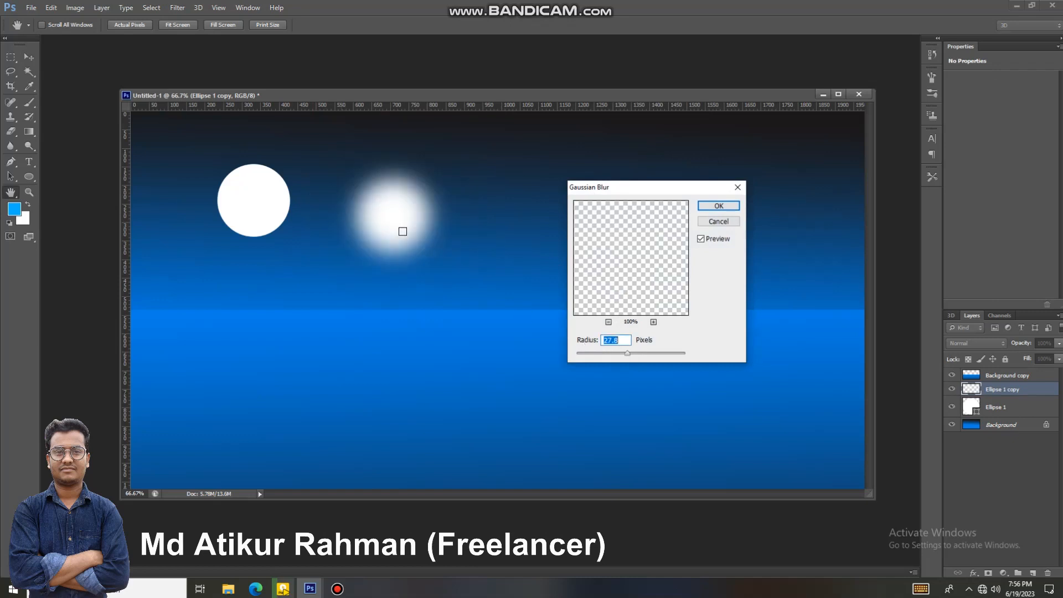
drag(632, 353, 634, 353)
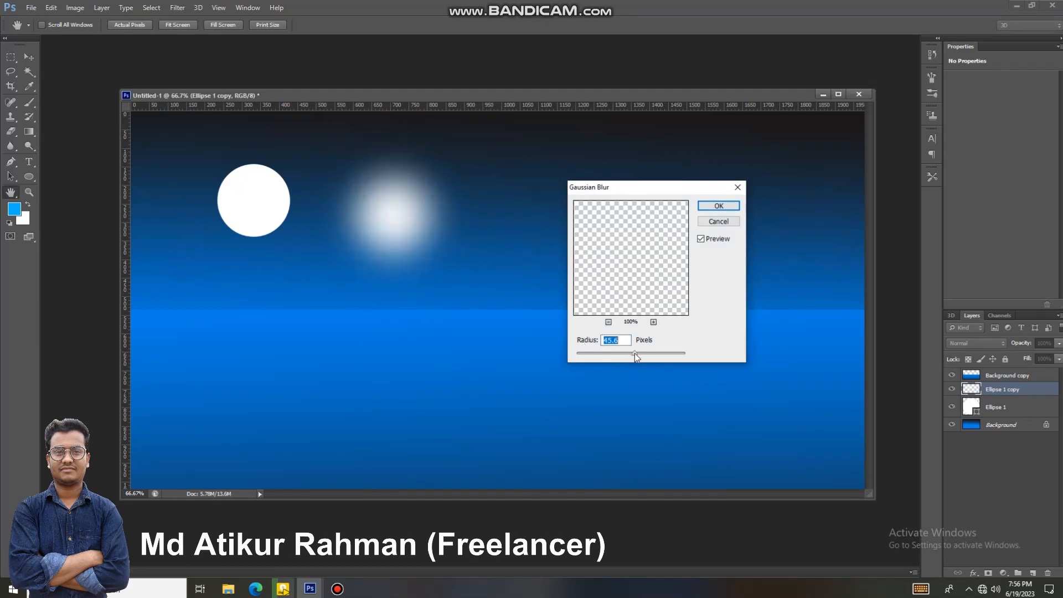
key(Return)
drag(408, 215, 257, 218)
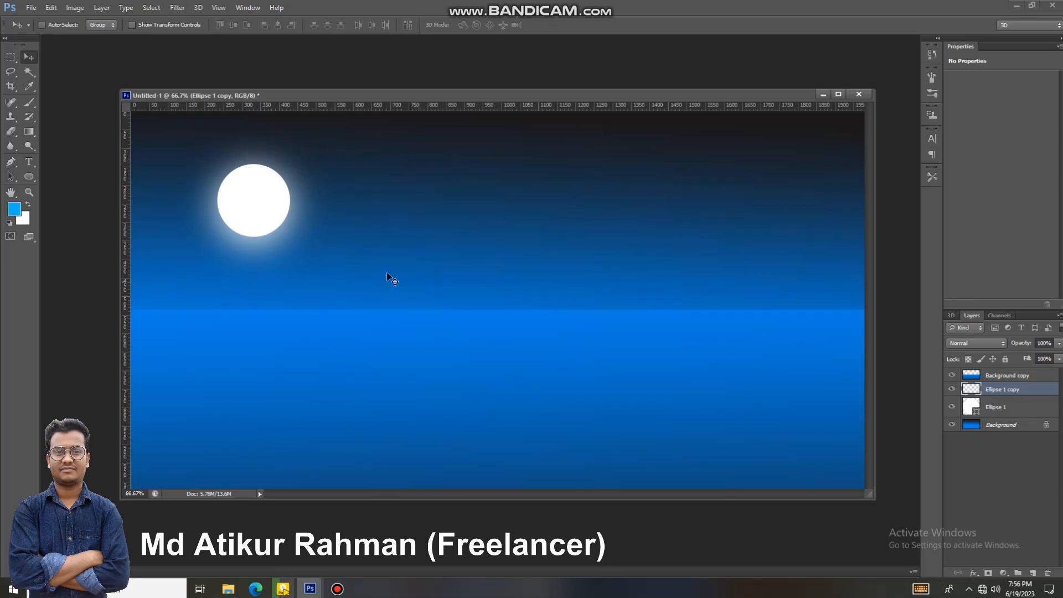
- Apply a second Gaussian Blur to the Ellipse 1 copy layer to spread the glow wider around the circle
click(177, 8)
mouse_move(243, 120)
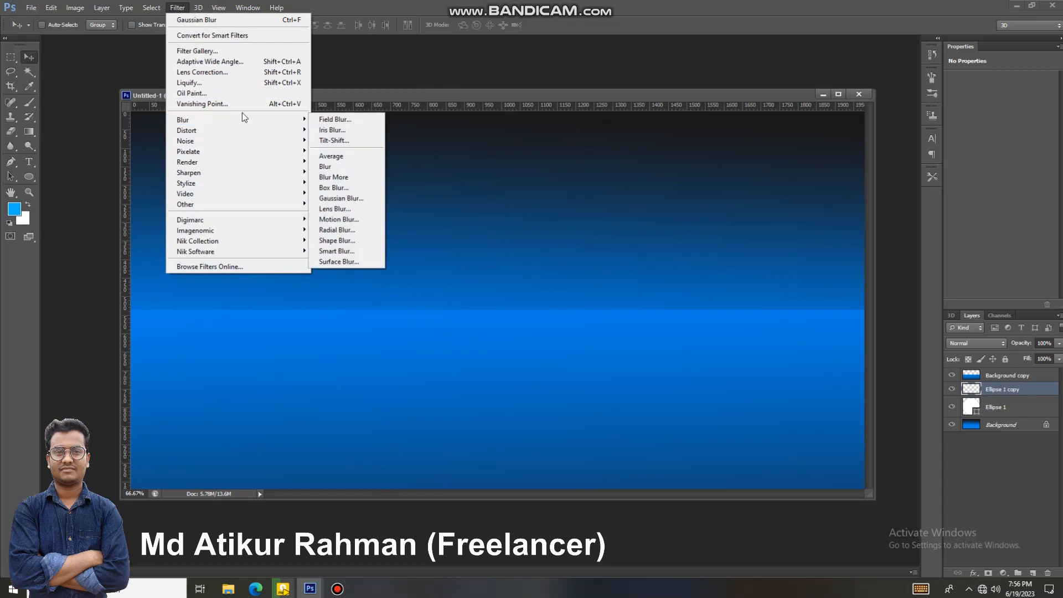
click(339, 198)
drag(636, 354, 640, 357)
click(719, 206)
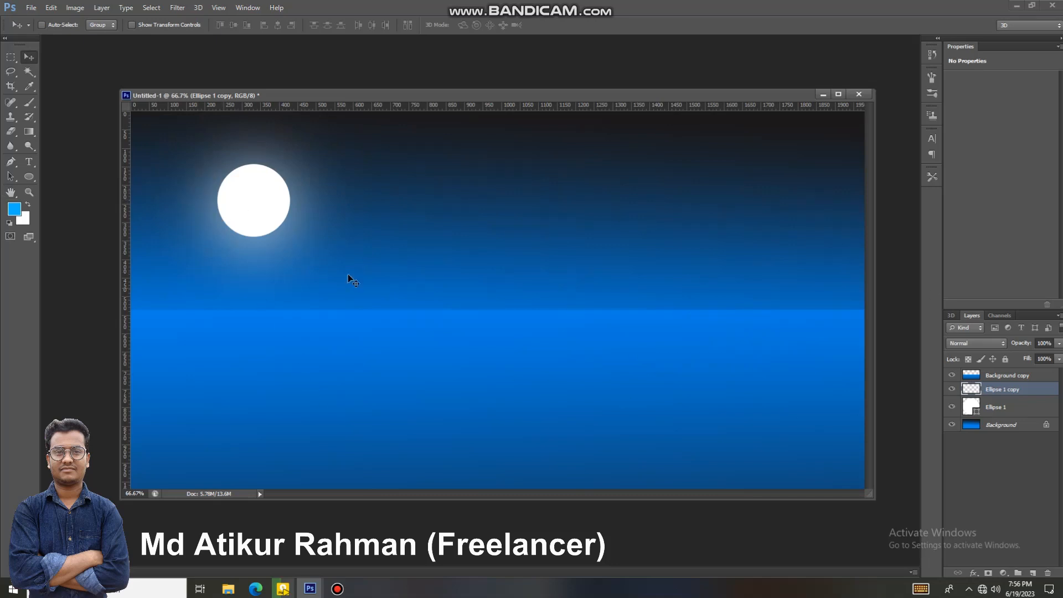
- Duplicate the Ellipse 1 copy glow layer as Ellipse 1 copy 2 and move the duplicate away from the moon to mid-sky
right_click(994, 392)
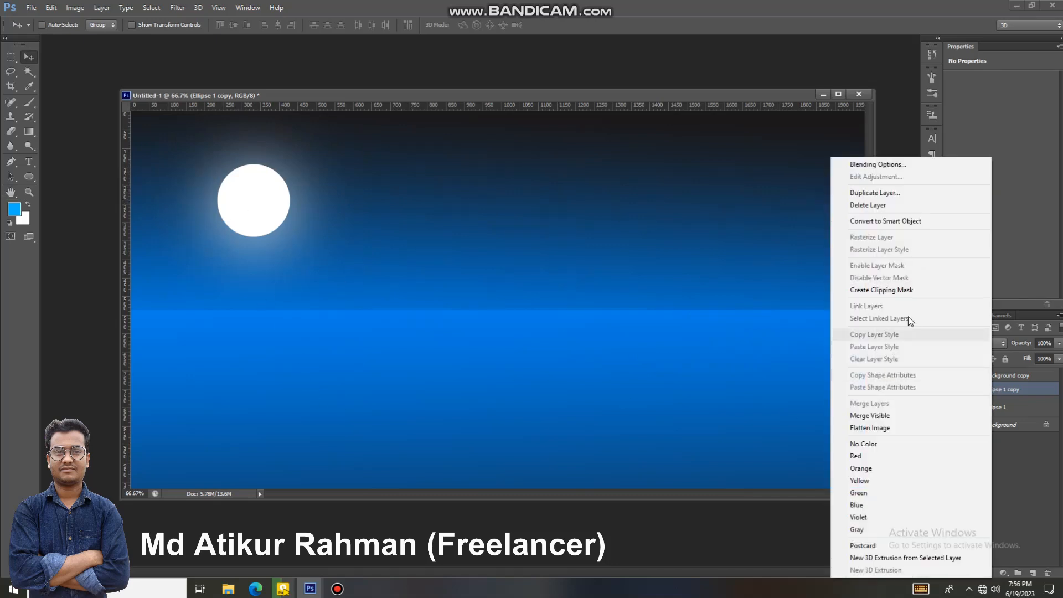
click(1002, 392)
click(951, 392)
click(951, 392)
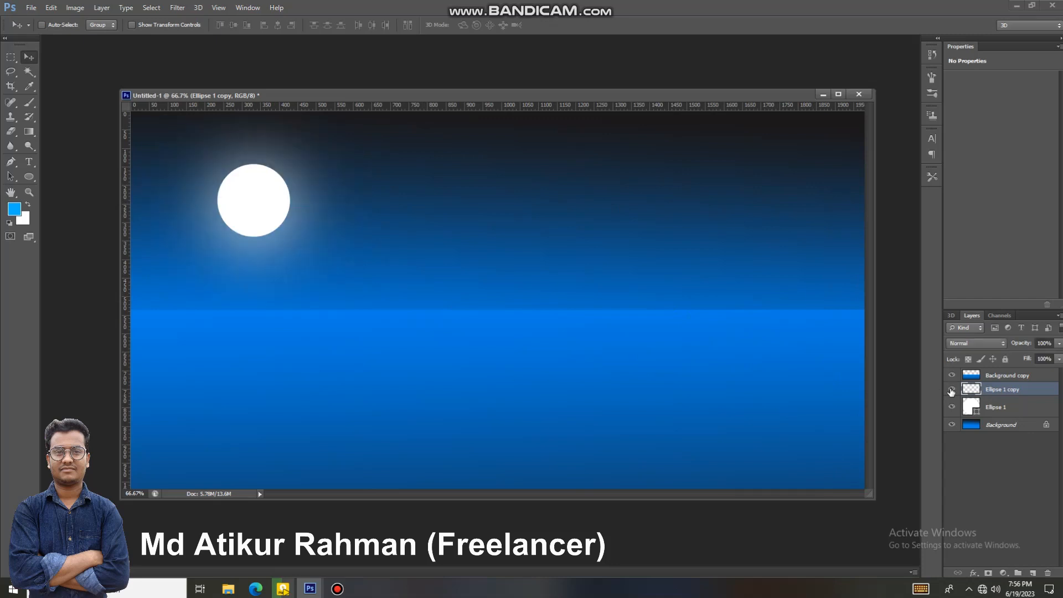
click(951, 392)
click(951, 392)
right_click(992, 391)
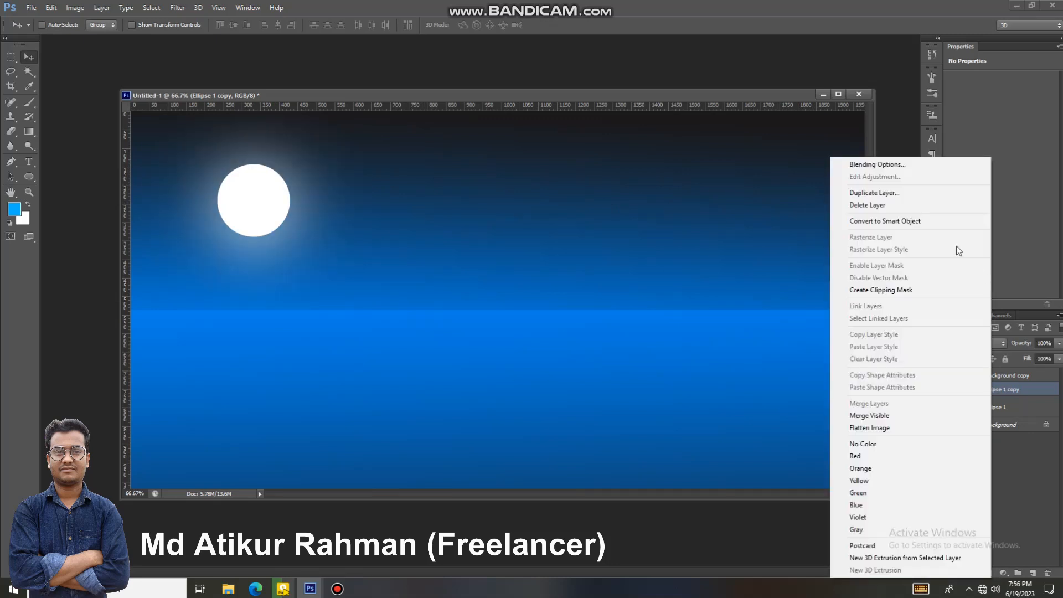
click(885, 193)
click(629, 182)
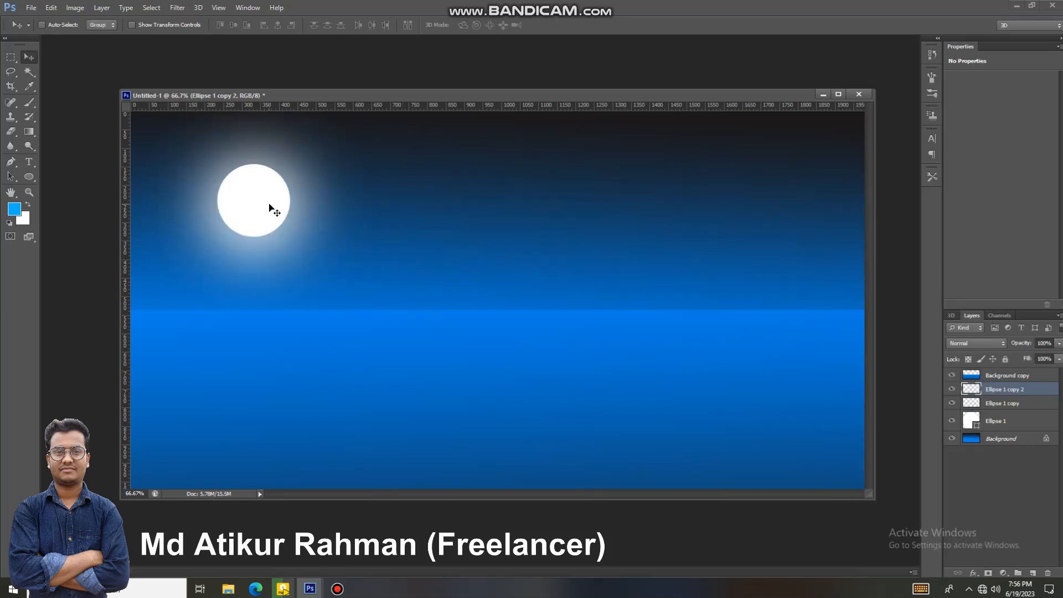
drag(269, 208, 476, 243)
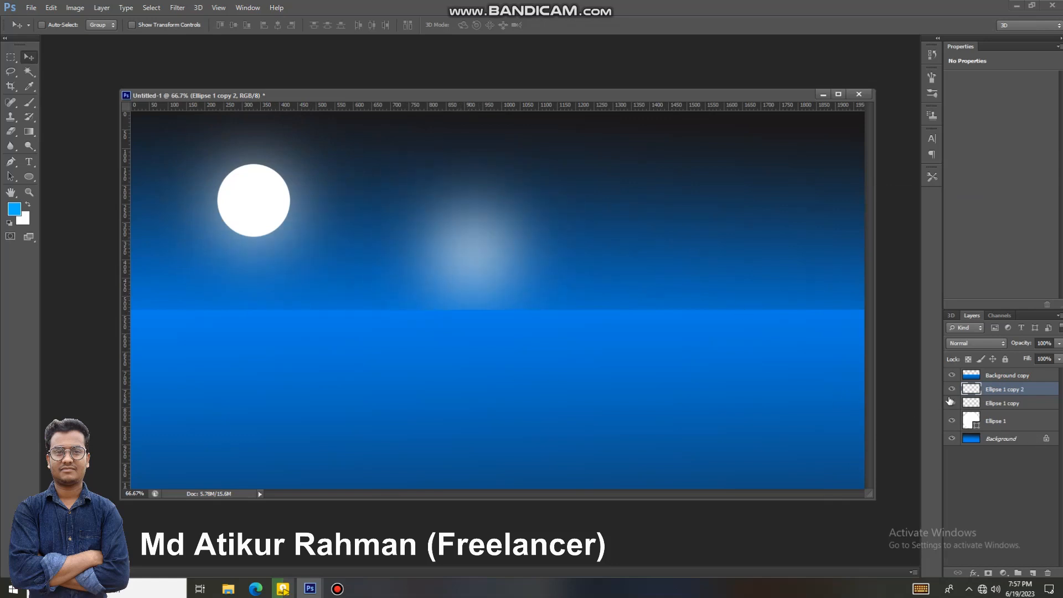
- Place the Background copy layer beneath both glow layers and shift the sea slightly down
drag(999, 379, 1000, 411)
drag(447, 257, 751, 356)
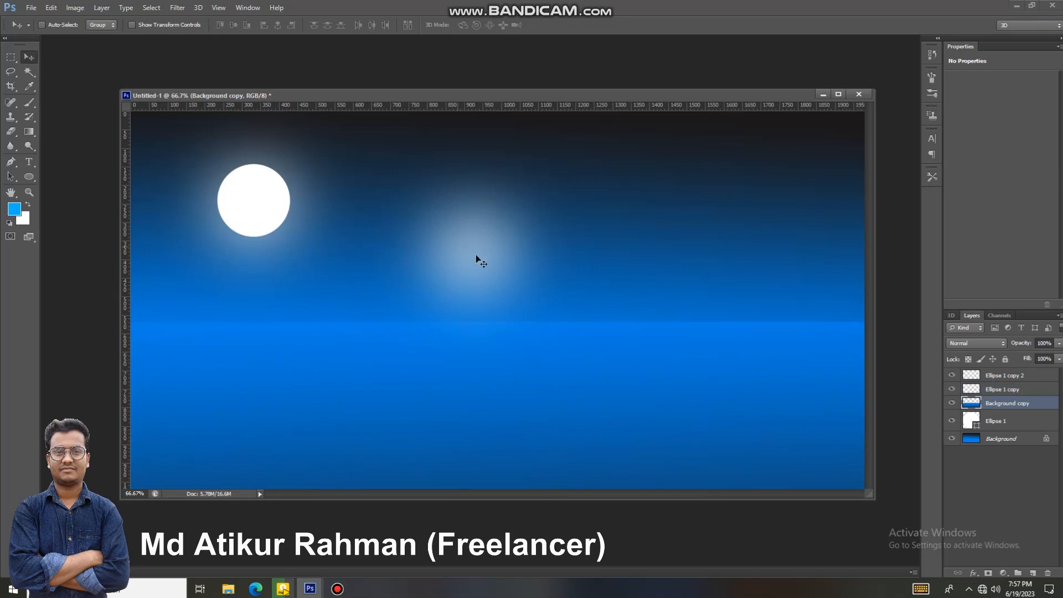
- Nudge the Ellipse 1 copy glow slightly down behind the moon
click(991, 392)
click(951, 389)
click(952, 389)
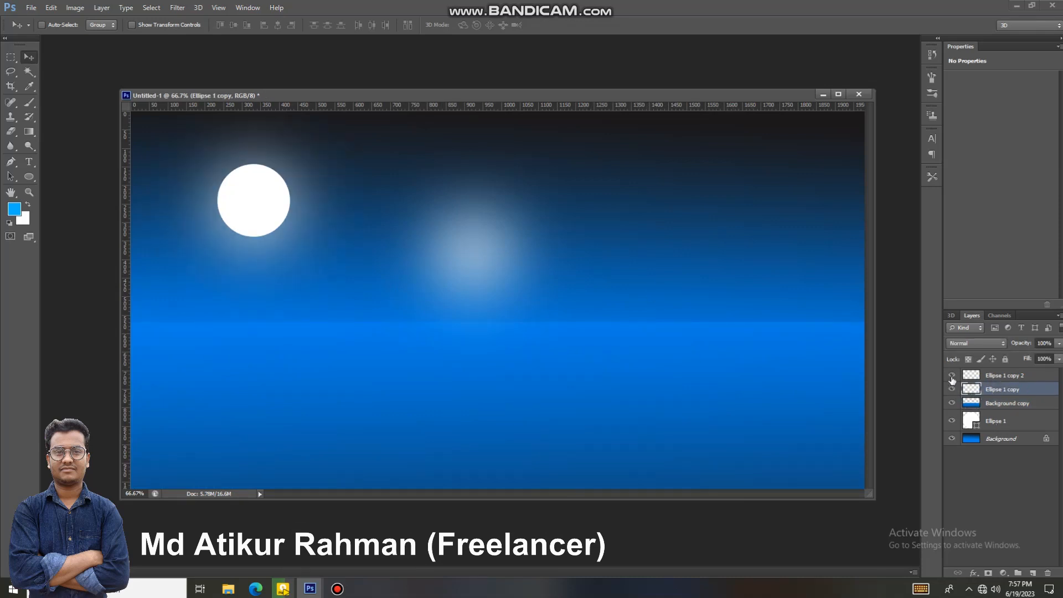
mouse_move(458, 247)
mouse_down()
mouse_move(352, 310)
mouse_move(458, 257)
mouse_up()
- Move the Ellipse 1 copy 2 glow into the sea directly beneath the moon
click(986, 375)
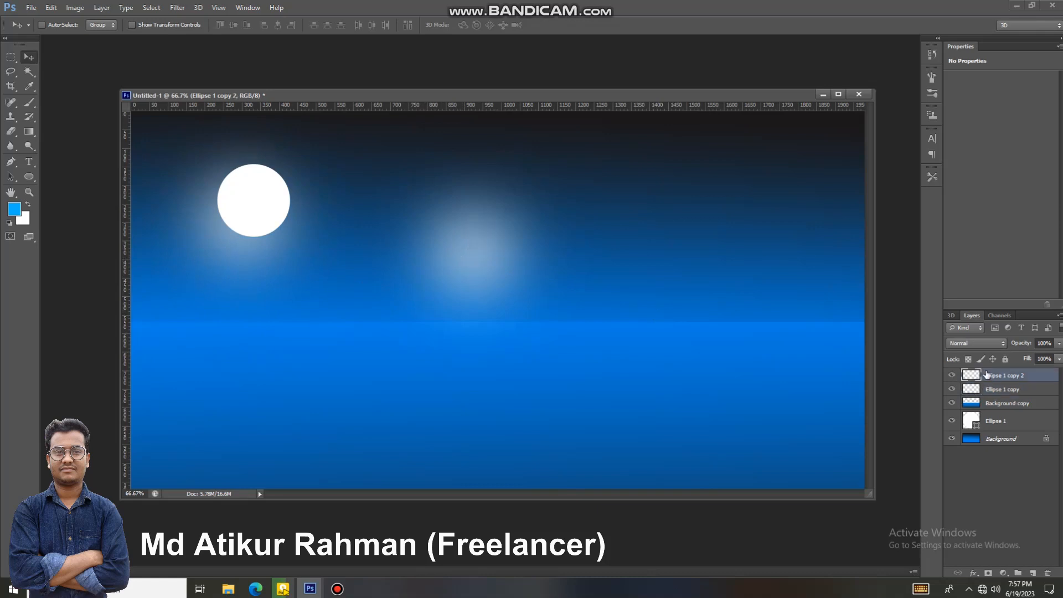
click(951, 376)
click(951, 376)
drag(488, 253, 257, 379)
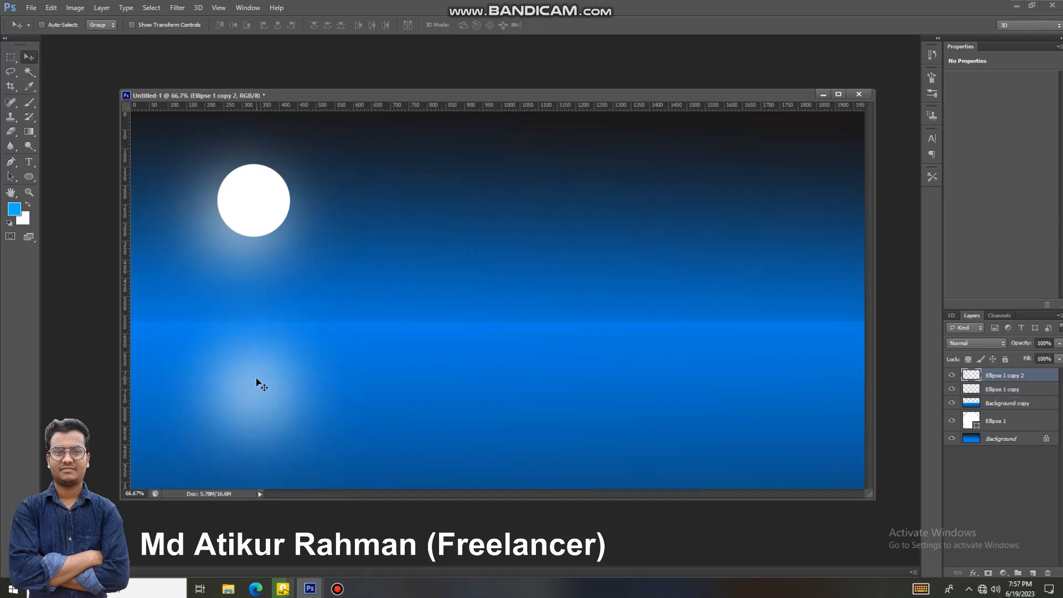
- Scale the sea glow to about 70% width and 122% height and lower it to the canvas's bottom edge
key(ctrl+t)
drag(362, 394, 299, 394)
drag(220, 283, 219, 234)
drag(228, 388, 253, 475)
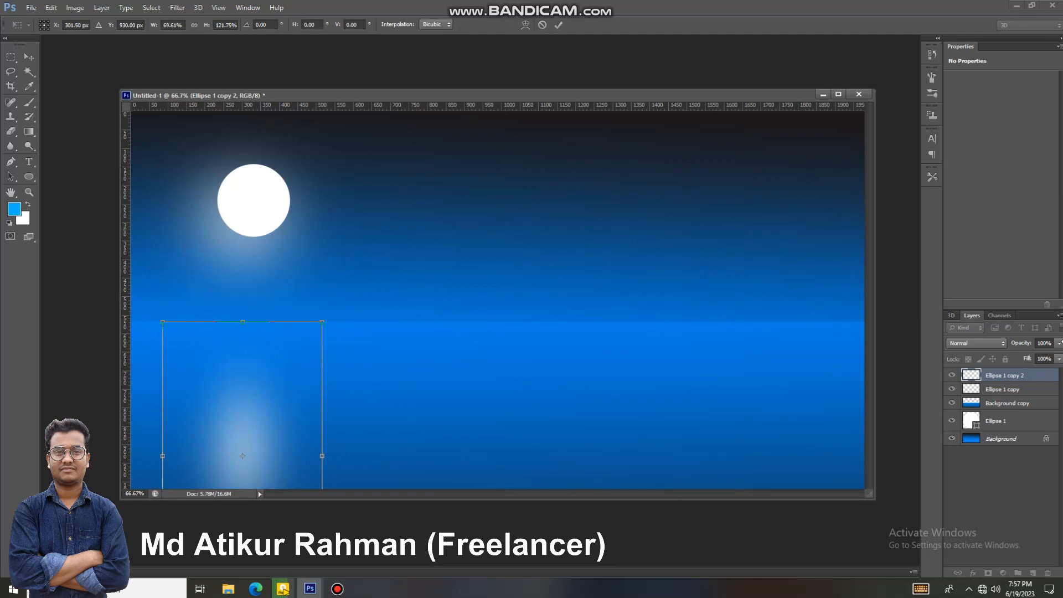
- Reduce the sea glow's opacity to 51% and widen it to about 80%, keeping it beneath the moon, and apply the transform
click(1058, 343)
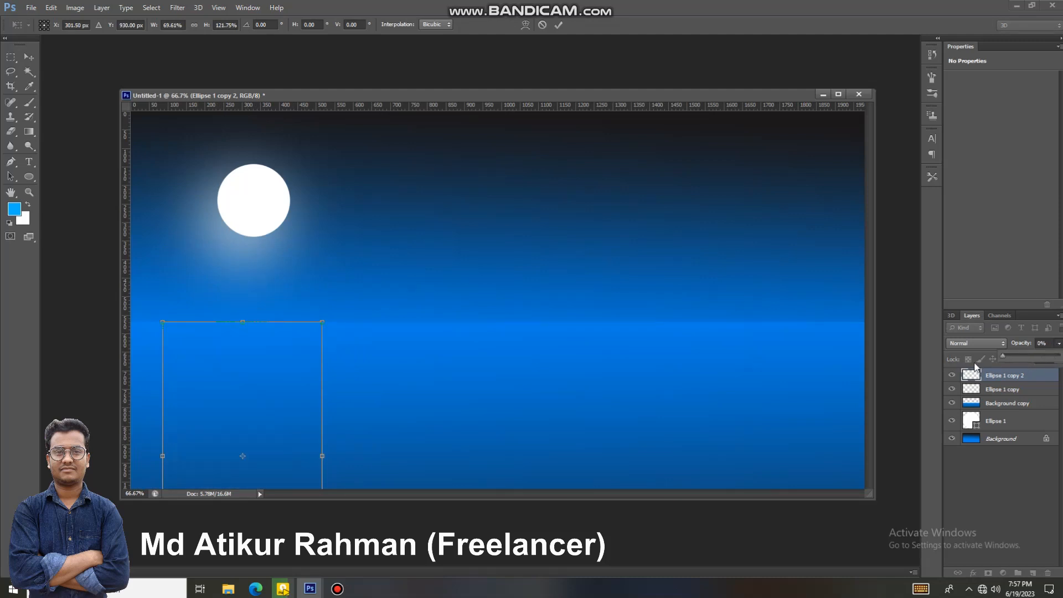
drag(1011, 355, 1031, 355)
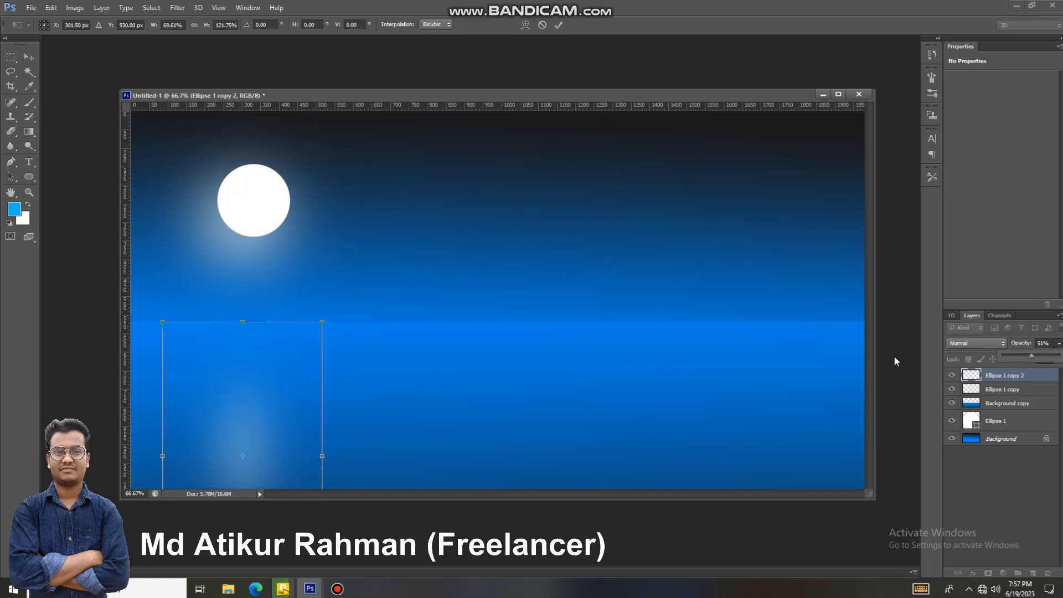
drag(333, 455, 356, 456)
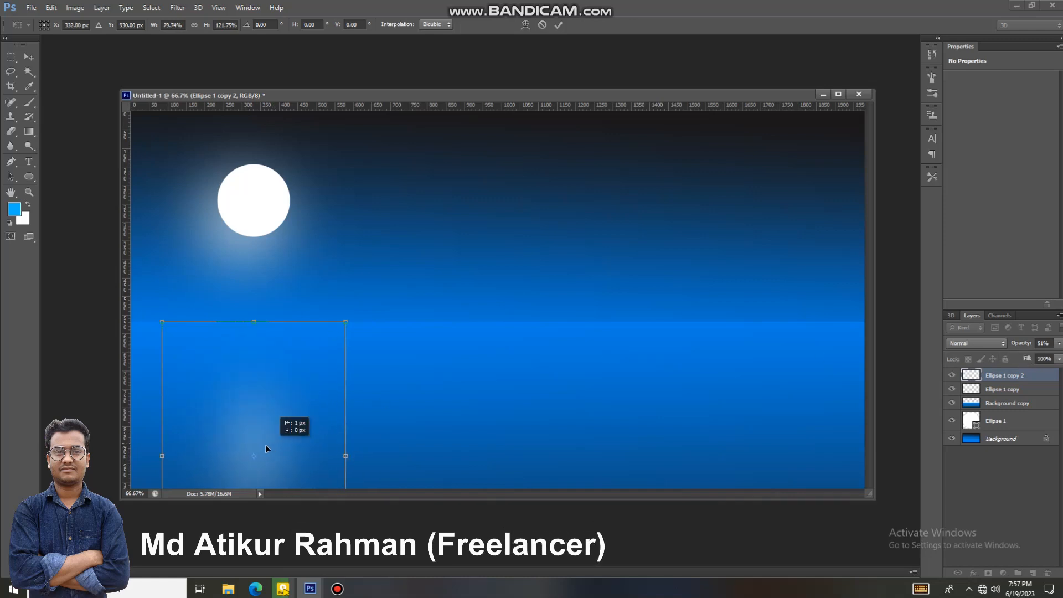
drag(266, 448, 259, 444)
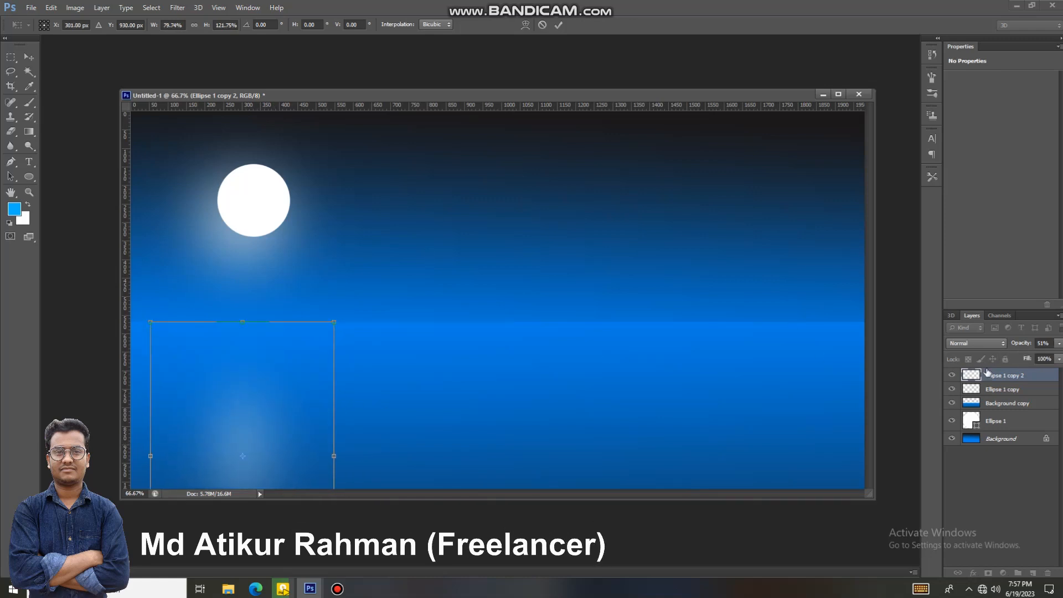
click(29, 57)
click(498, 220)
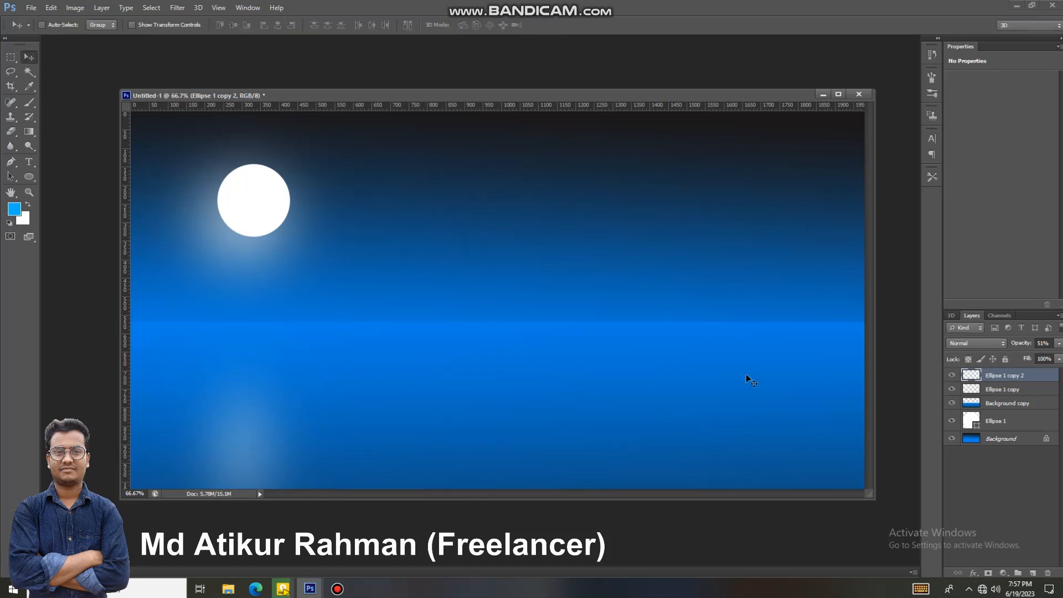
- Nudge the moon's reflection slightly sideways and set its layer opacity to 53%
mouse_move(275, 420)
mouse_down()
mouse_move(268, 410)
mouse_move(269, 423)
mouse_up()
click(1058, 344)
drag(1036, 356, 1035, 357)
click(177, 8)
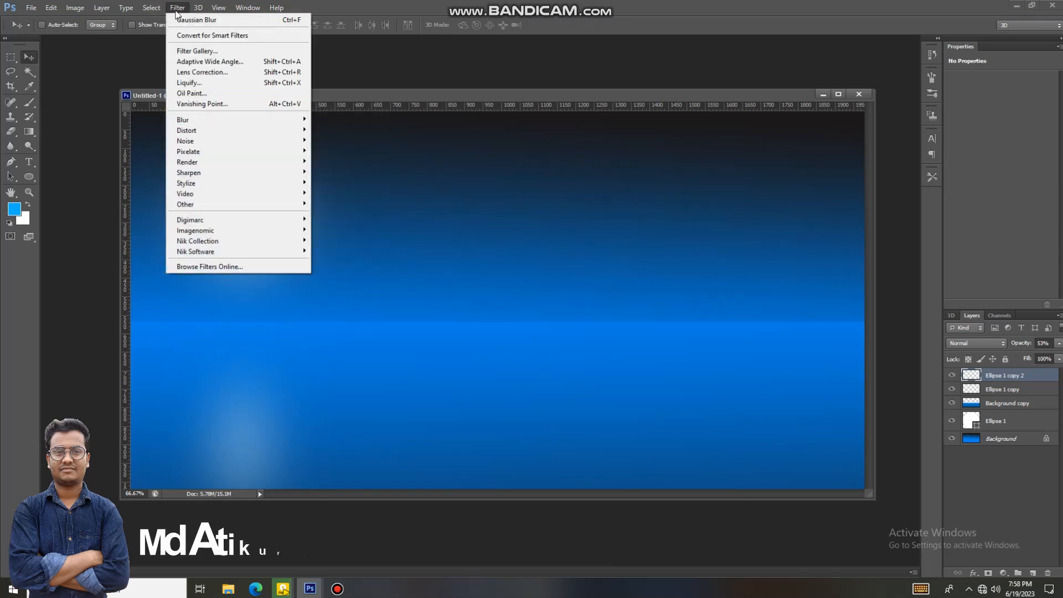
mouse_move(249, 184)
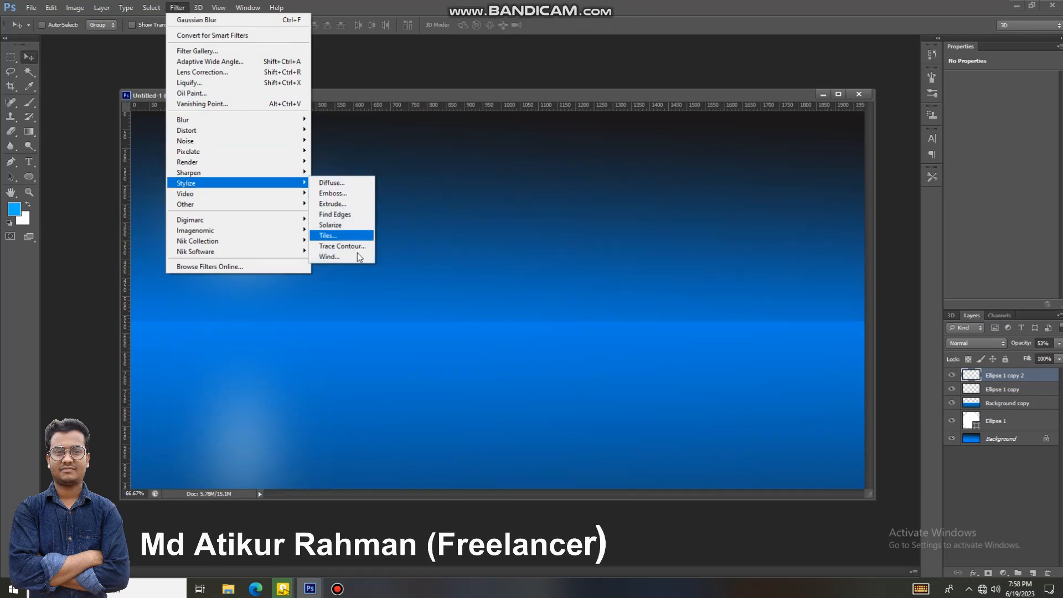
mouse_move(221, 120)
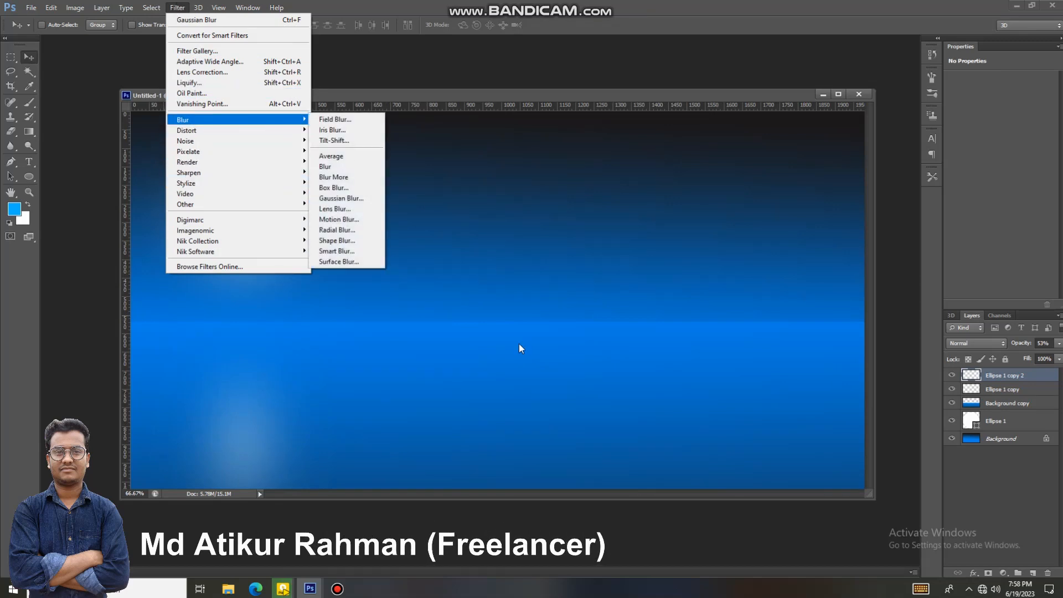
click(335, 351)
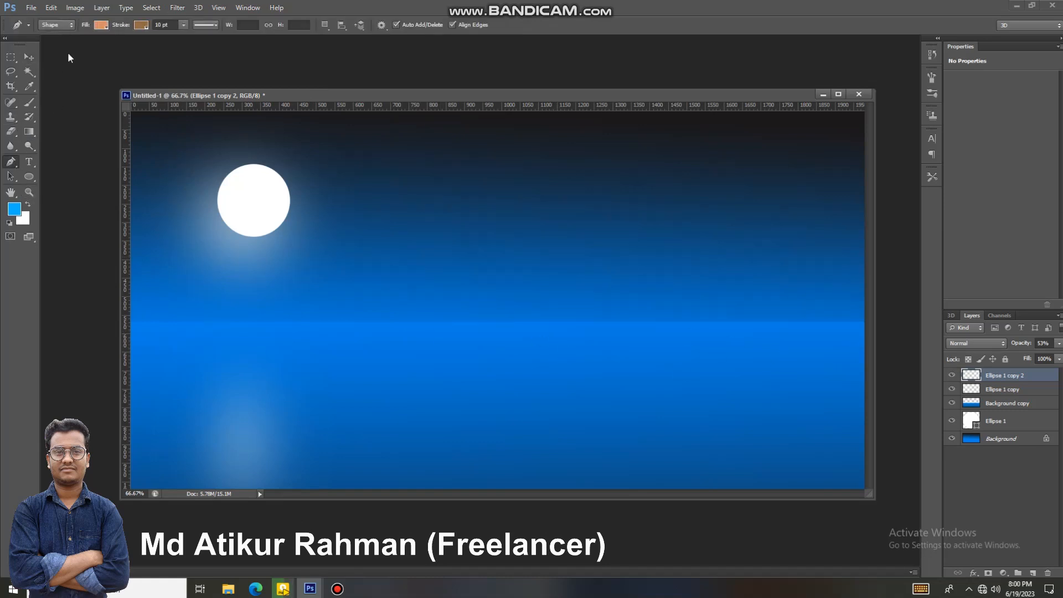
- Start a Pen tool shape on the horizon near mid-canvas, with a black fill and no stroke
click(68, 25)
drag(580, 291, 580, 292)
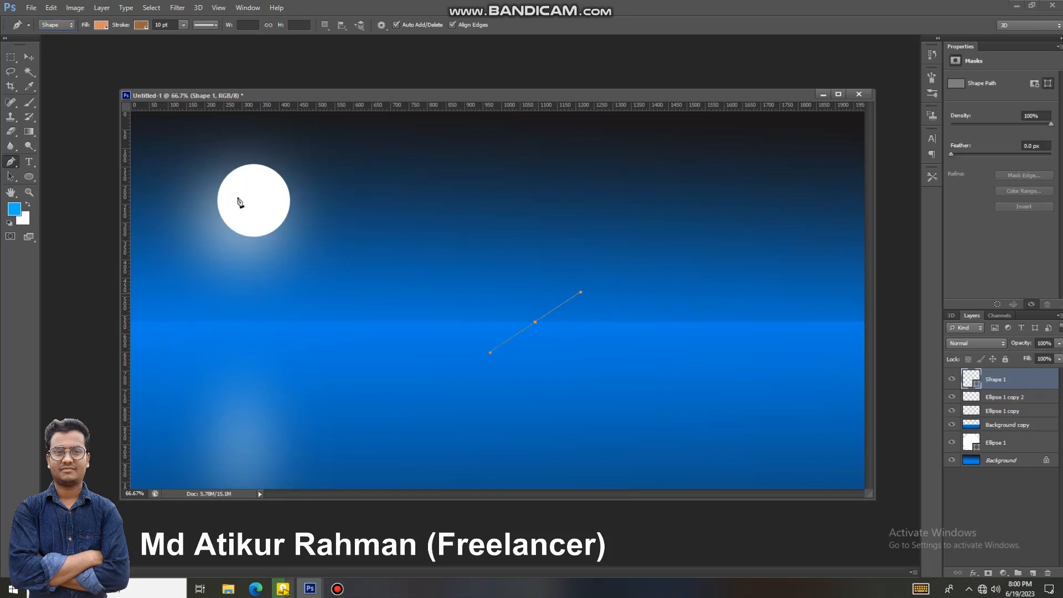
click(101, 25)
click(76, 46)
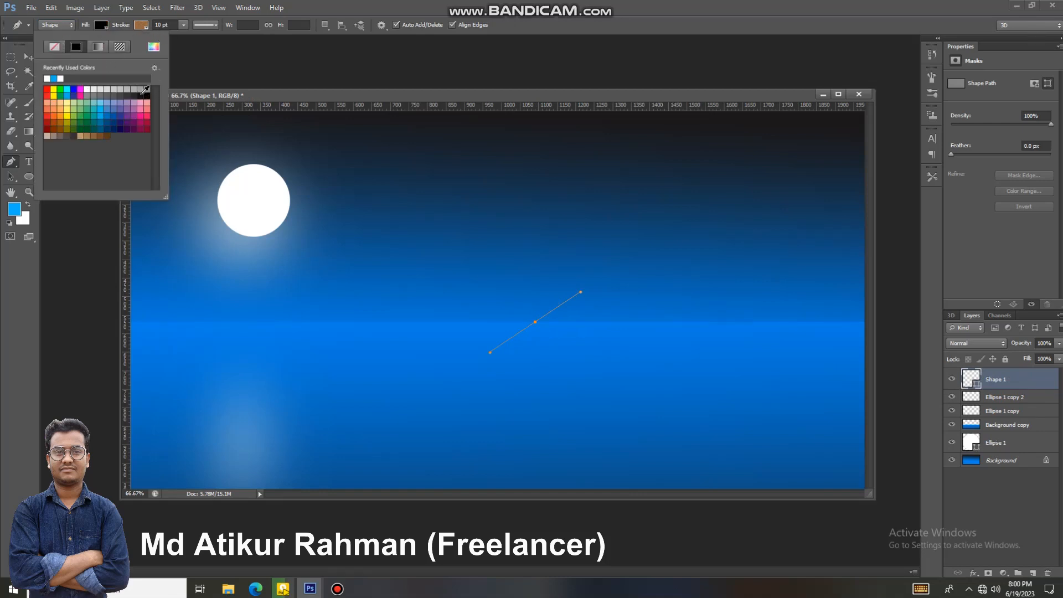
click(142, 25)
click(95, 46)
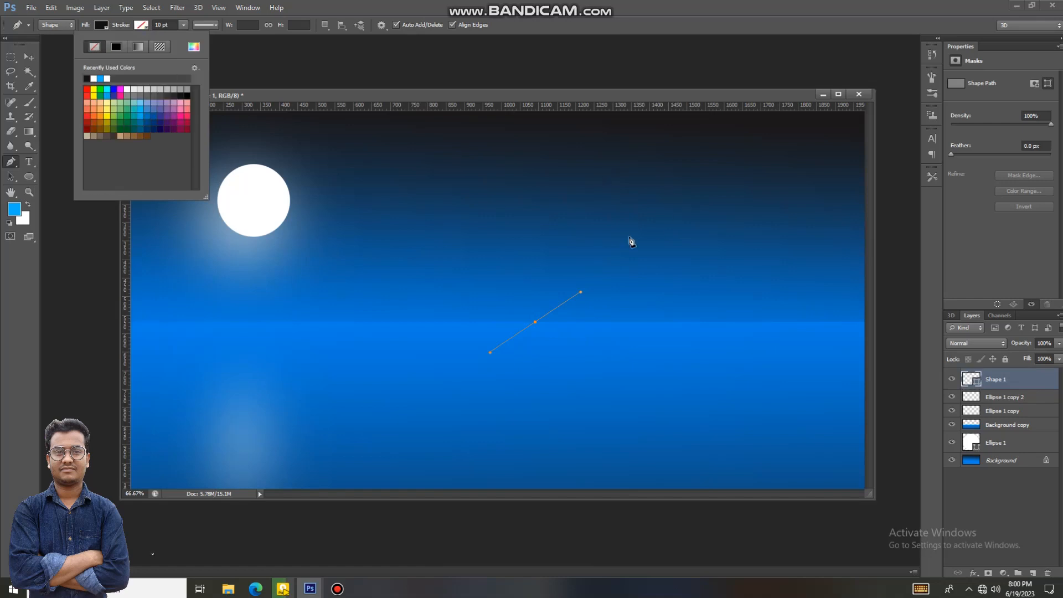
- Draw the flat-topped land silhouette along the horizon to the canvas's right edge, about 957 px wide and 93 px high
click(613, 292)
click(664, 293)
click(715, 294)
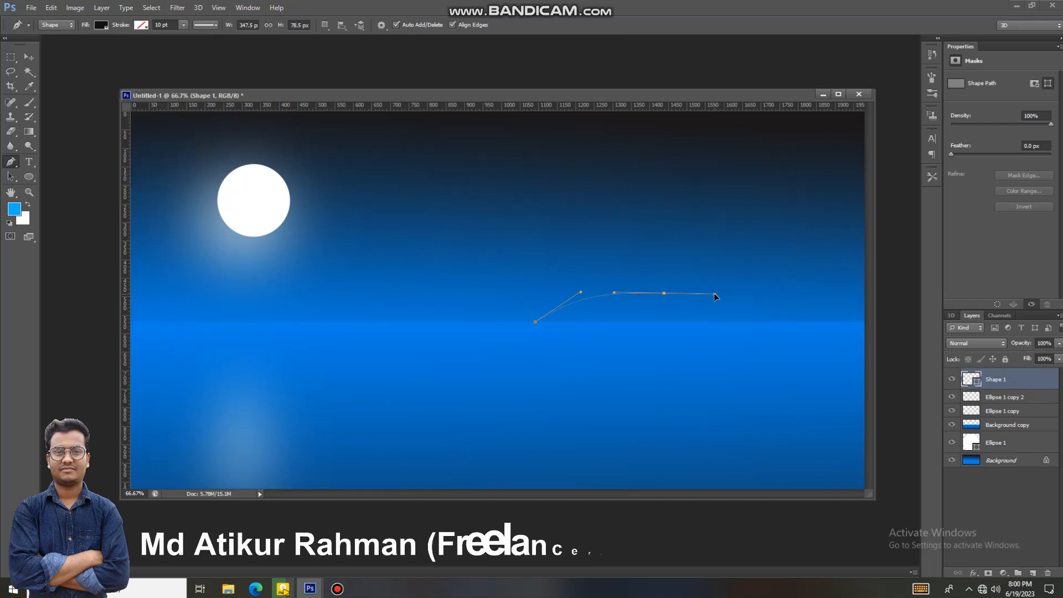
drag(714, 294, 889, 303)
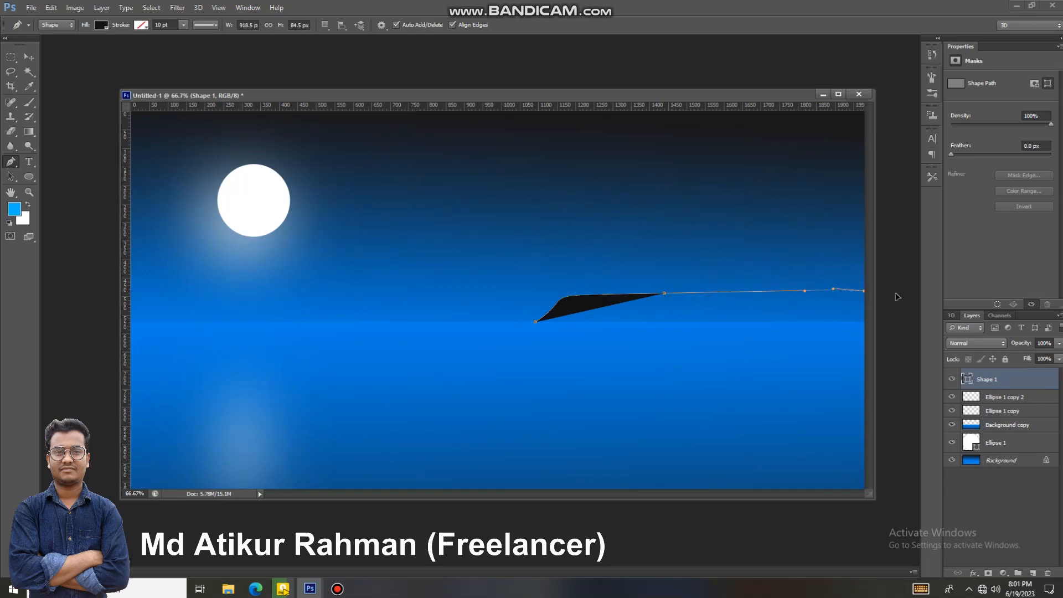
drag(897, 297, 893, 297)
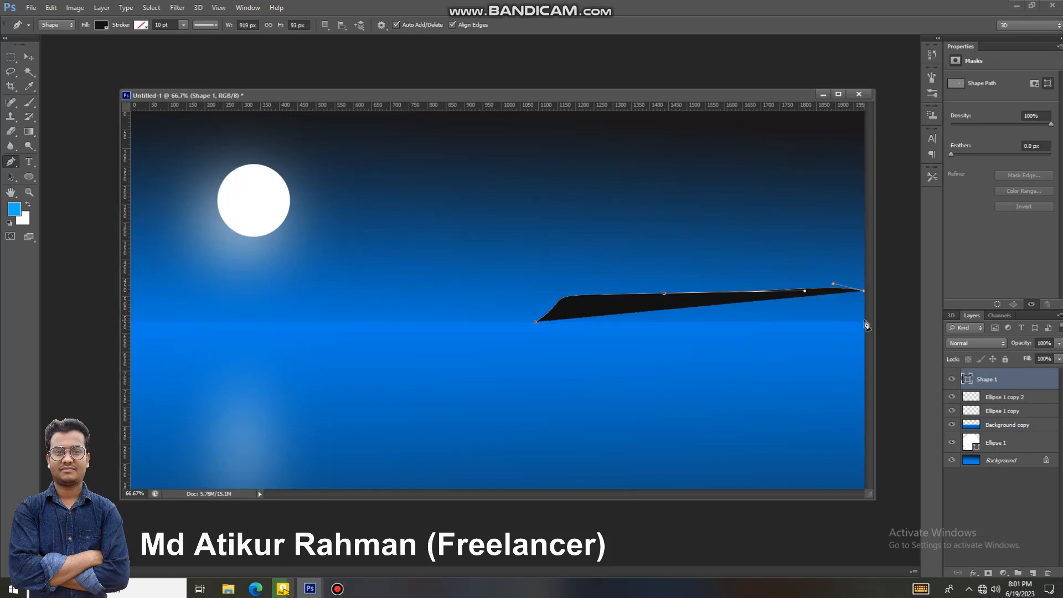
click(864, 320)
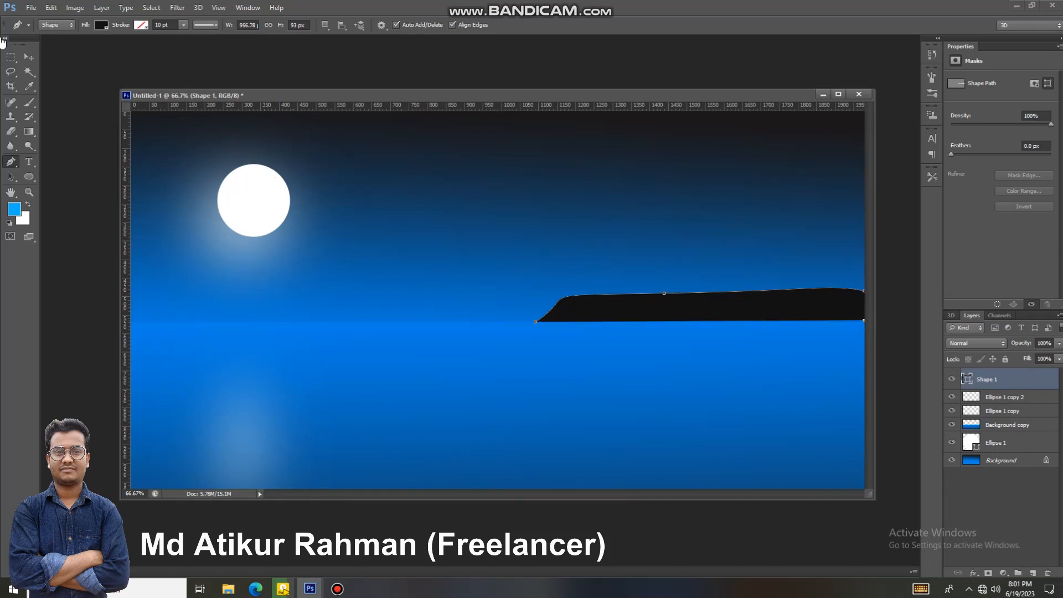
click(29, 56)
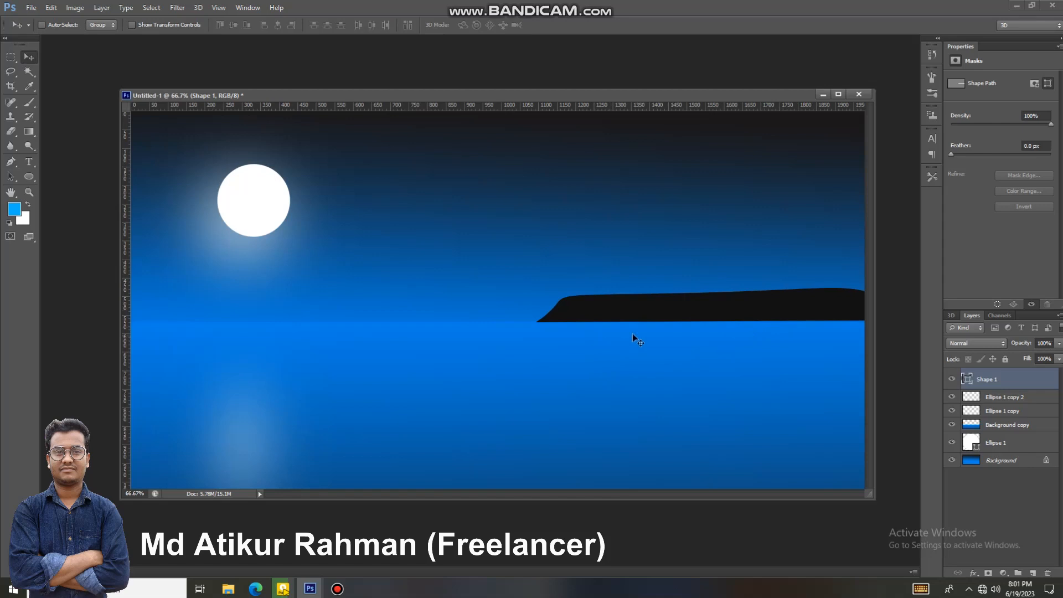
- Set the Shape 1 land silhouette's layer opacity to 91%
click(1057, 343)
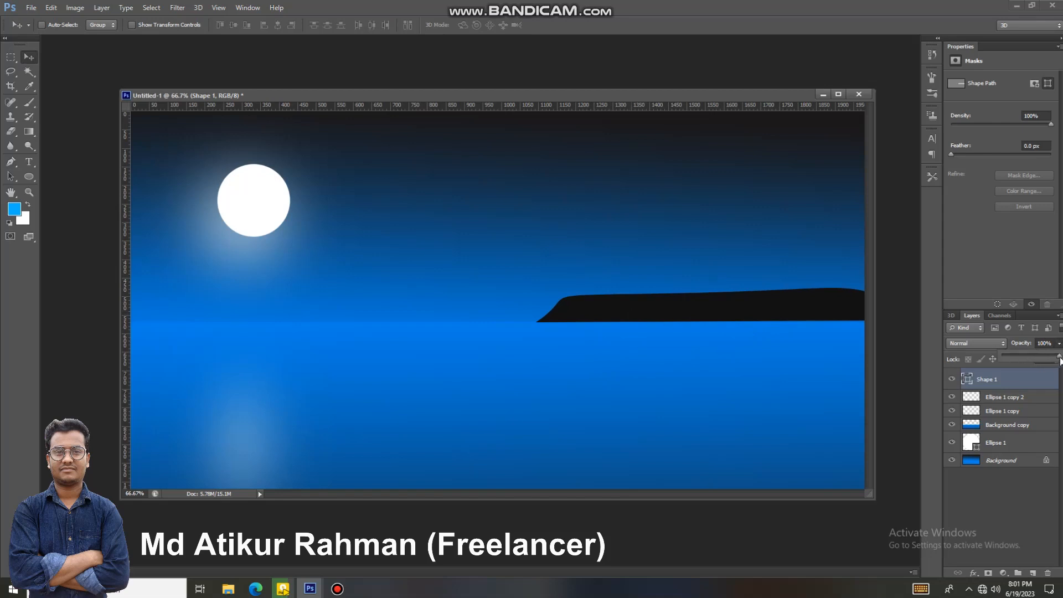
drag(1061, 360, 1051, 361)
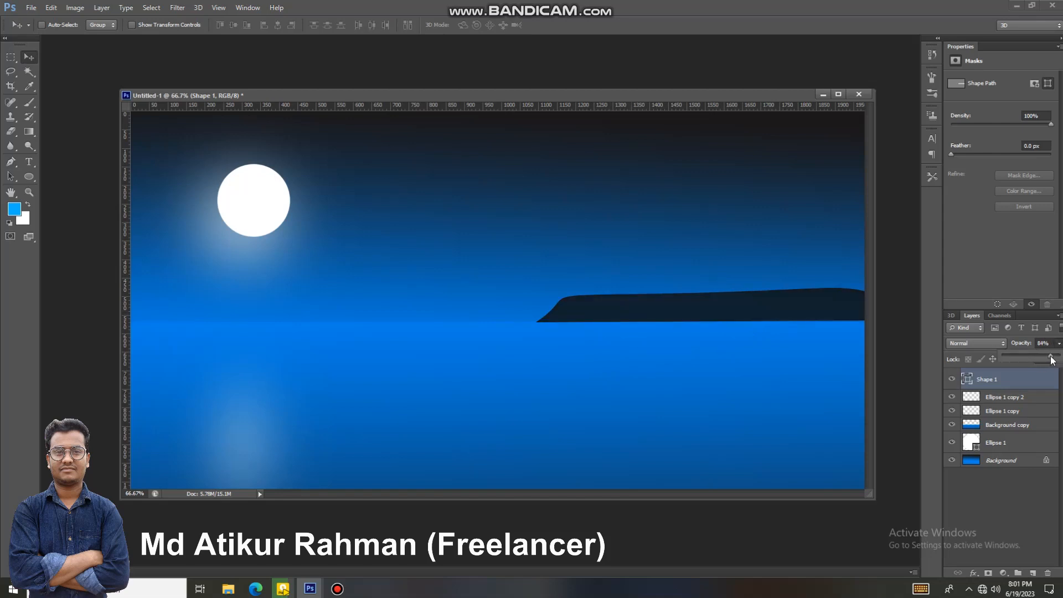
drag(1056, 360, 1057, 359)
click(534, 171)
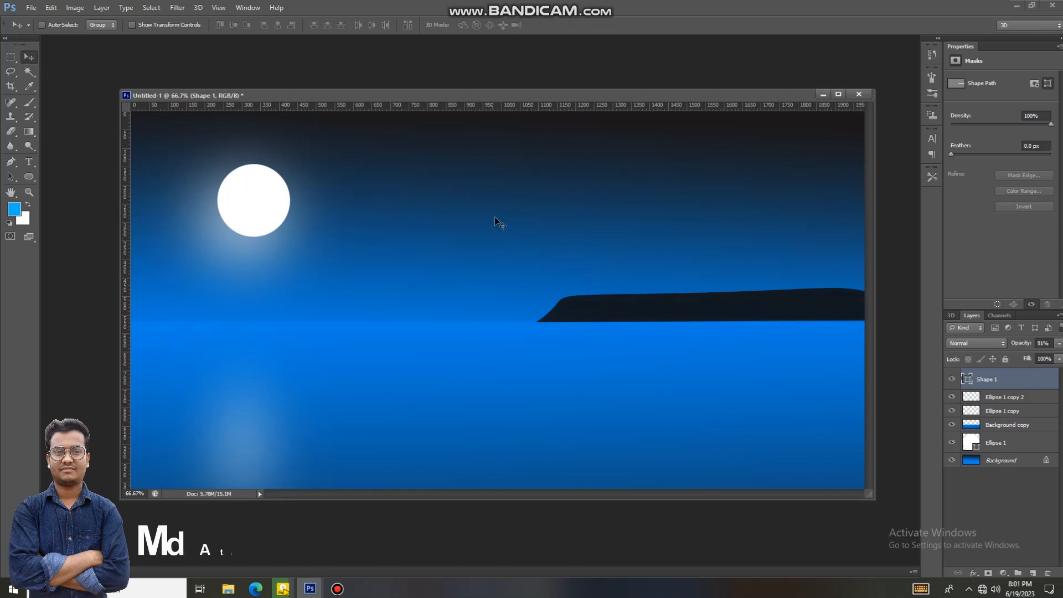
- Duplicate the Shape 1 layer as Shape 1 copy, checking the land silhouette by toggling its visibility
click(989, 397)
click(989, 381)
click(952, 379)
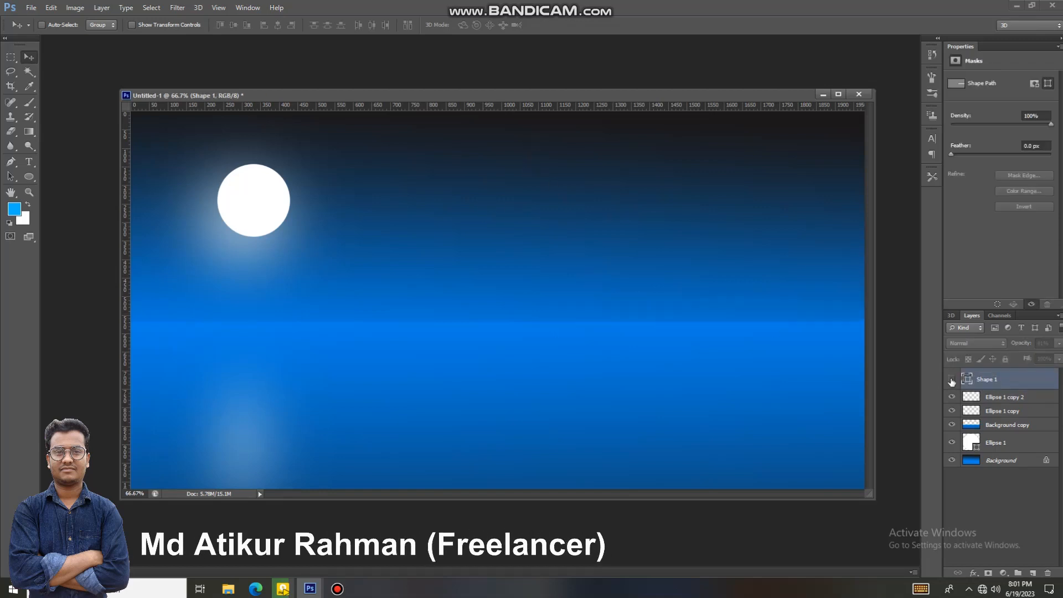
click(951, 379)
click(952, 379)
click(952, 380)
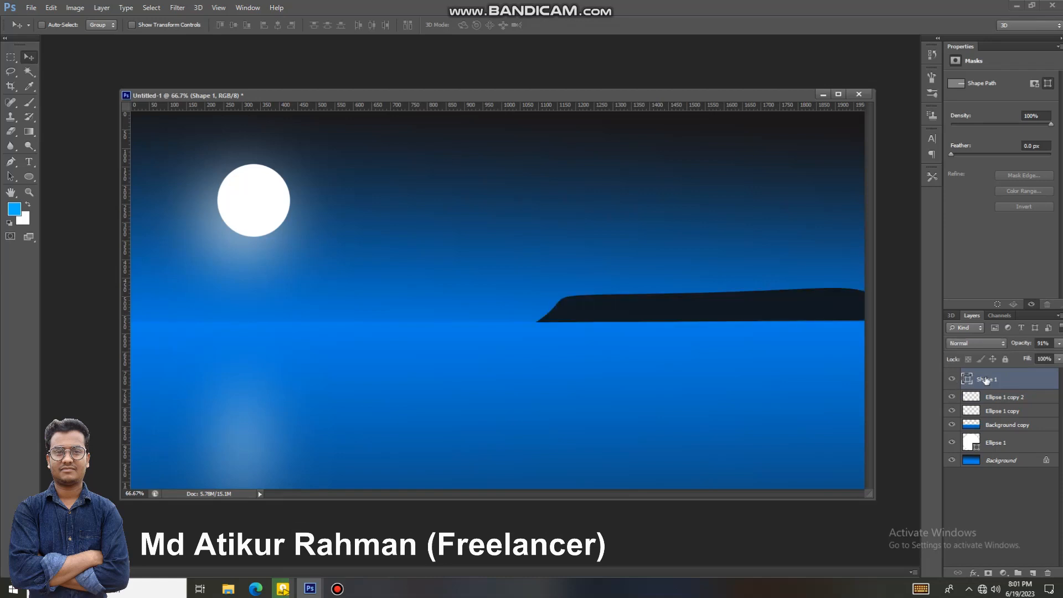
right_click(990, 380)
click(865, 194)
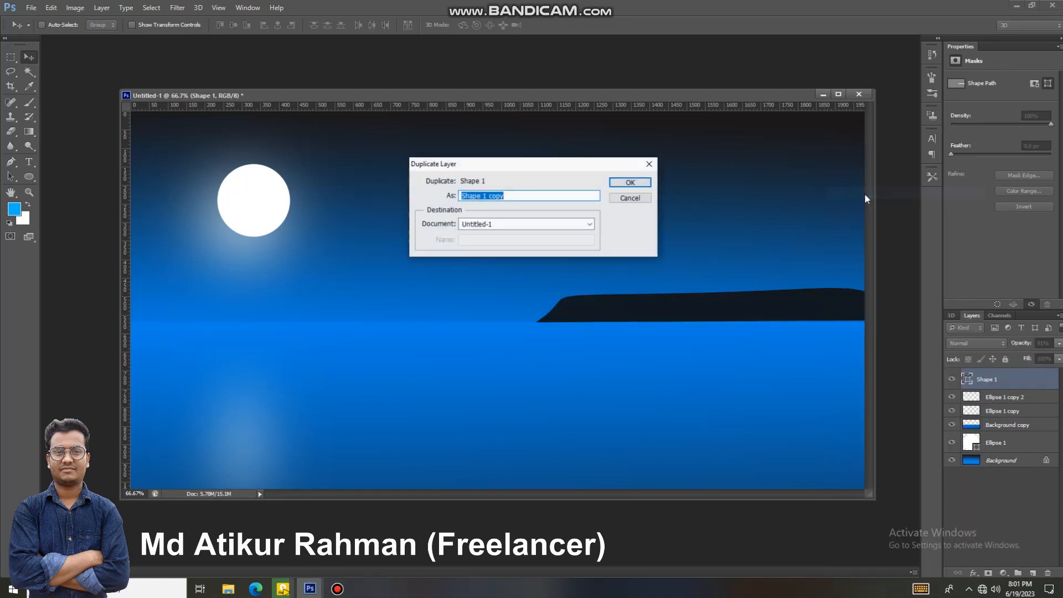
click(630, 185)
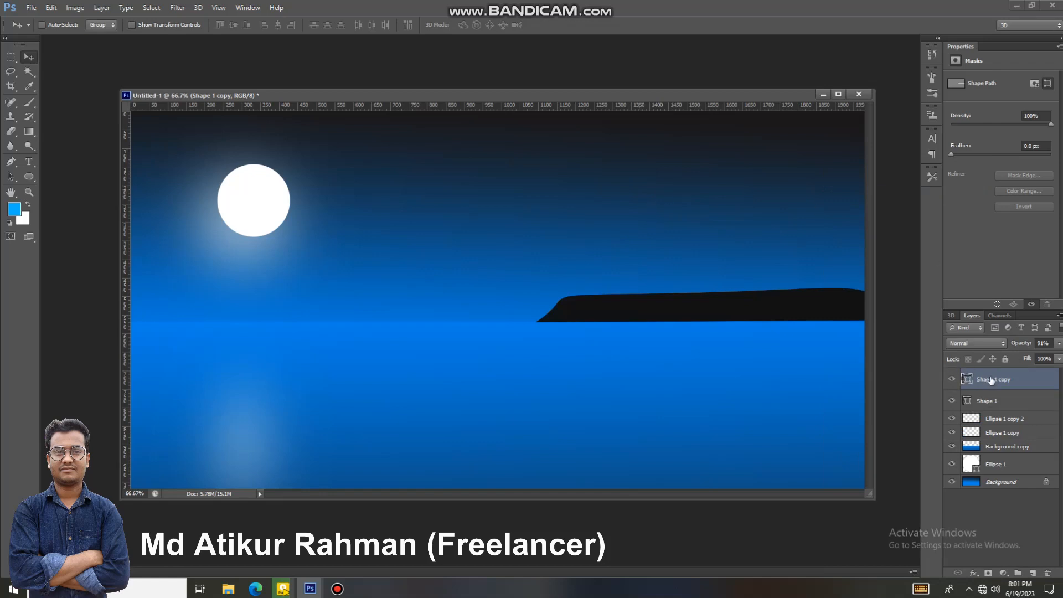
click(952, 379)
click(952, 381)
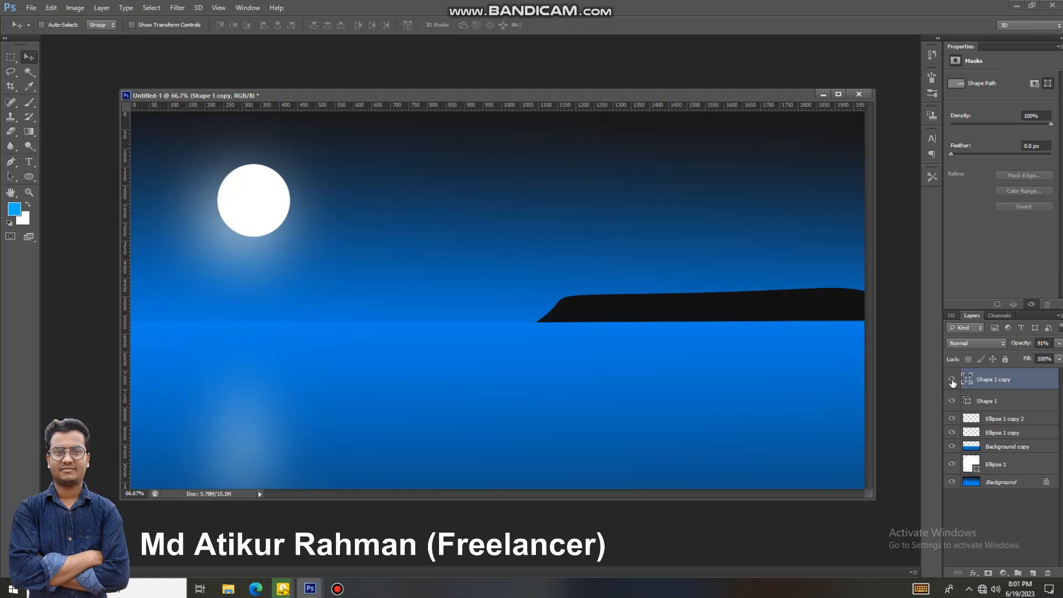
- Flip the Shape 1 copy silhouette vertically and move it just below the original as its mirrored reflection
right_click(686, 314)
click(692, 318)
key(ctrl+t)
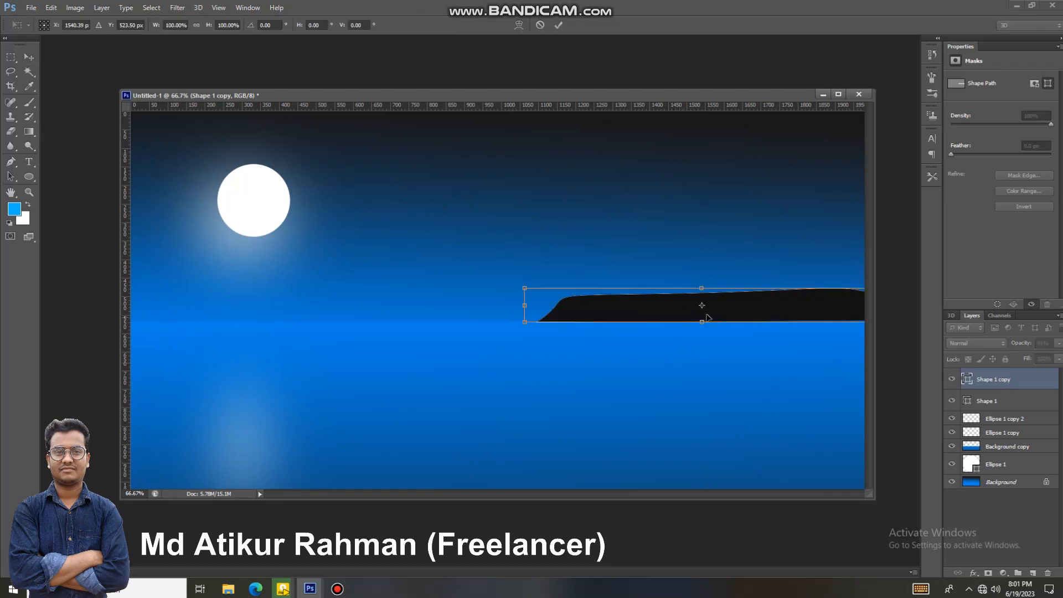
right_click(696, 308)
click(732, 486)
drag(752, 306, 752, 336)
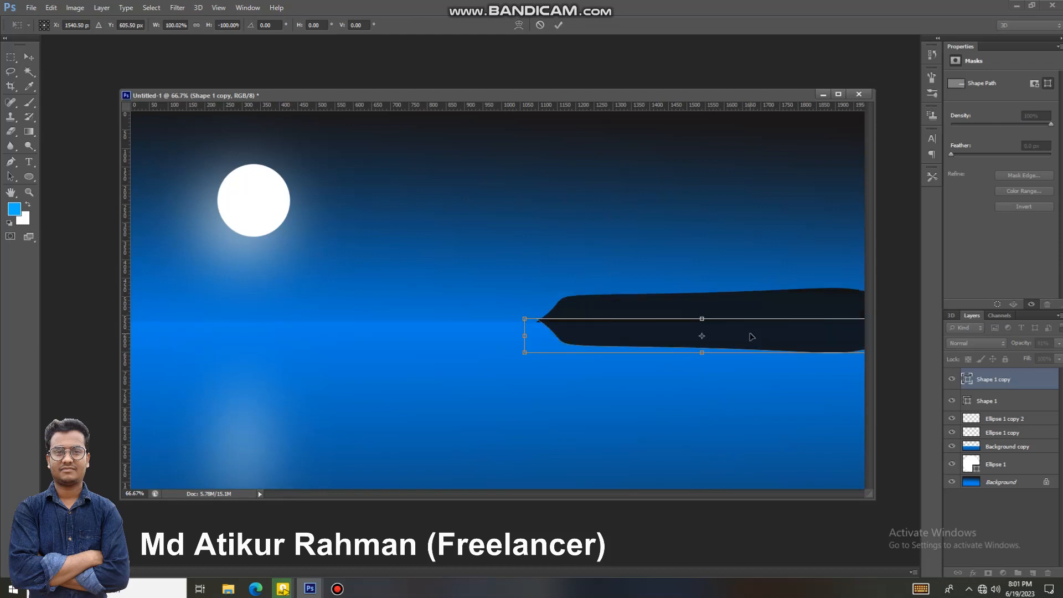
- Fine-tune the flipped silhouette's position against the horizon to X 1539.50 px, Y 605.50 px and apply the transformation
key(Down)
key(Down)
key(Down)
key(Down)
key(Down)
key(Down)
key(Down)
key(Down)
key(Down)
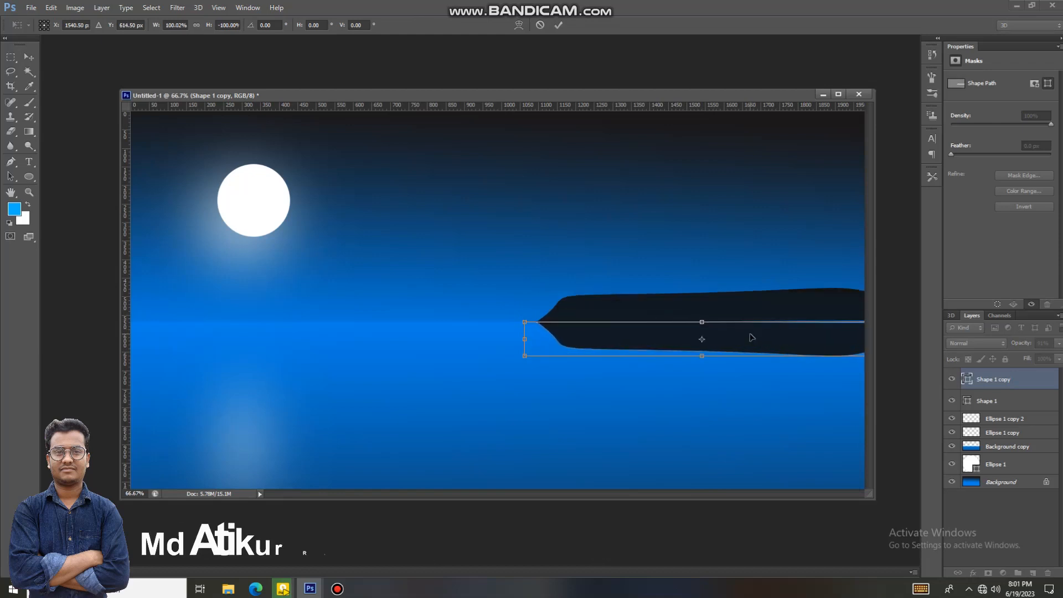
key(Up)
key(Up)
key(Up)
key(Up)
key(Up)
key(Up)
key(Up)
key(Up)
key(Up)
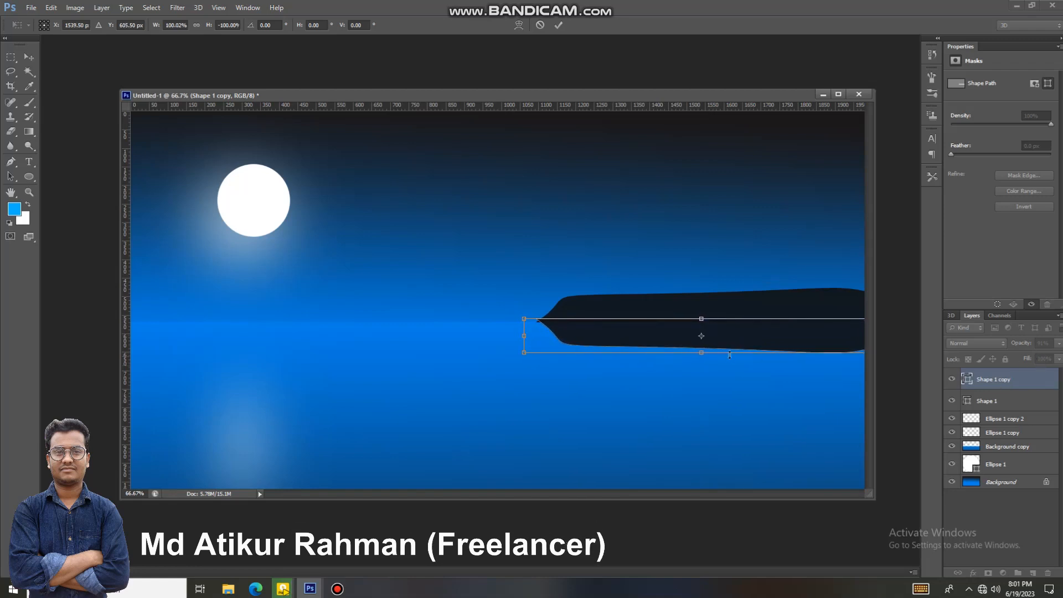
click(29, 57)
click(501, 224)
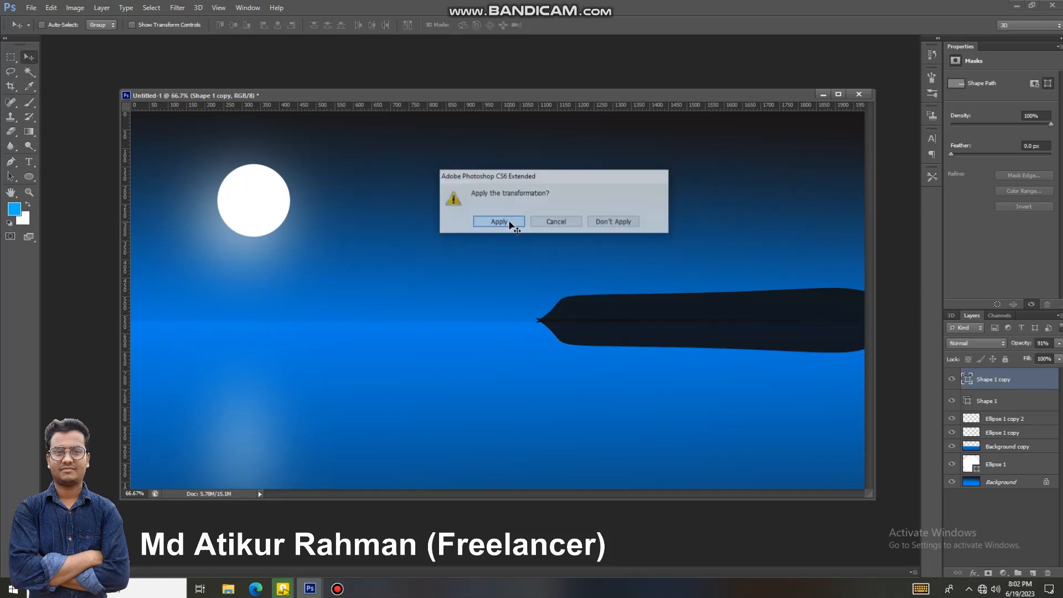
- Set the Shape 1 copy reflection's layer opacity to 43%
click(1058, 344)
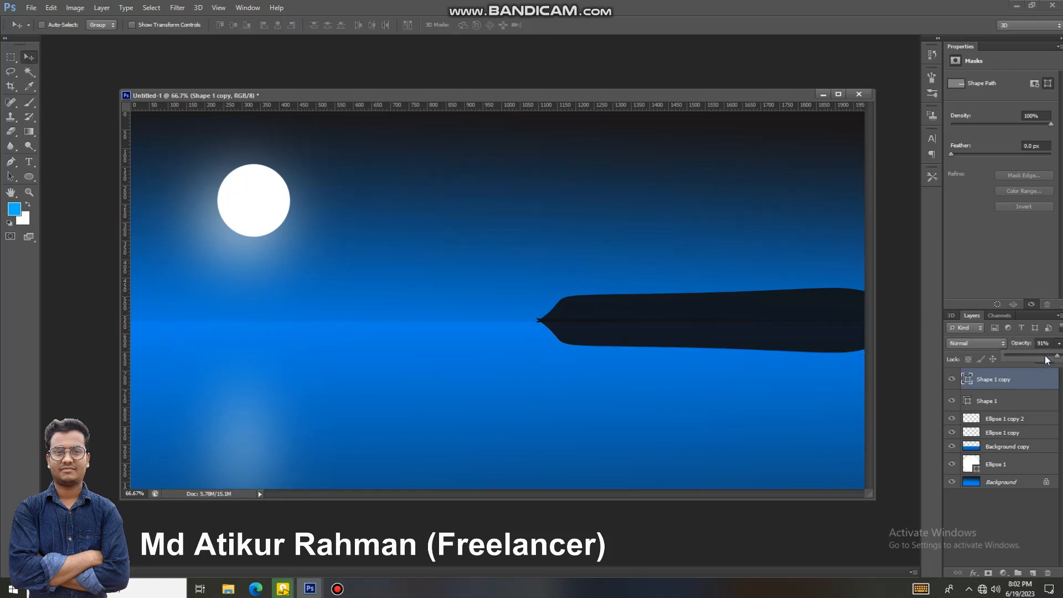
drag(1059, 361, 1030, 359)
click(670, 332)
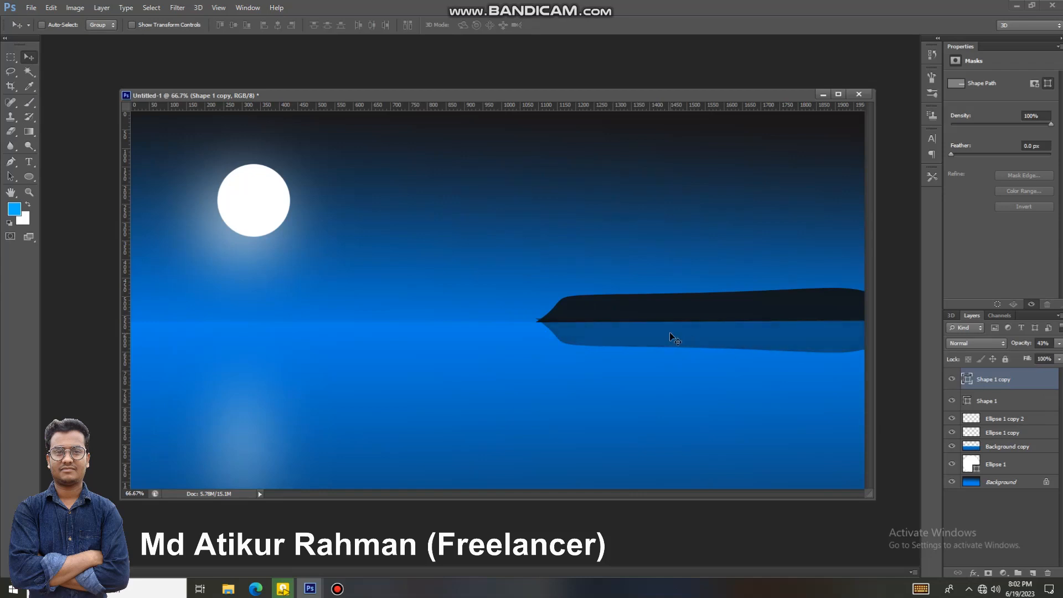
- Rotate the land reflection by -0.72 degrees to align it with the horizon and apply the transformation
key(ctrl+t)
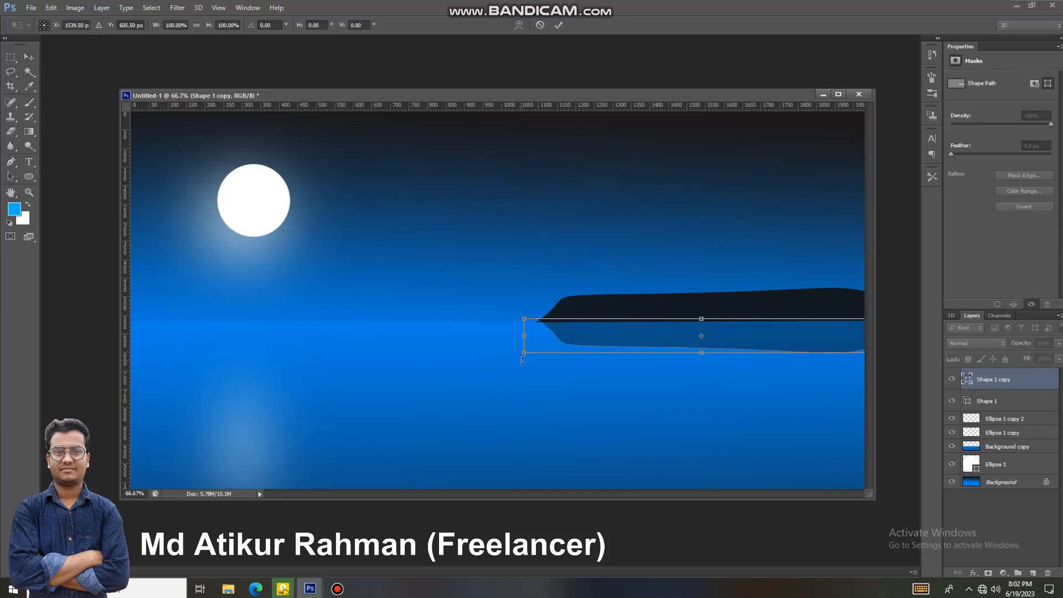
drag(522, 360, 525, 364)
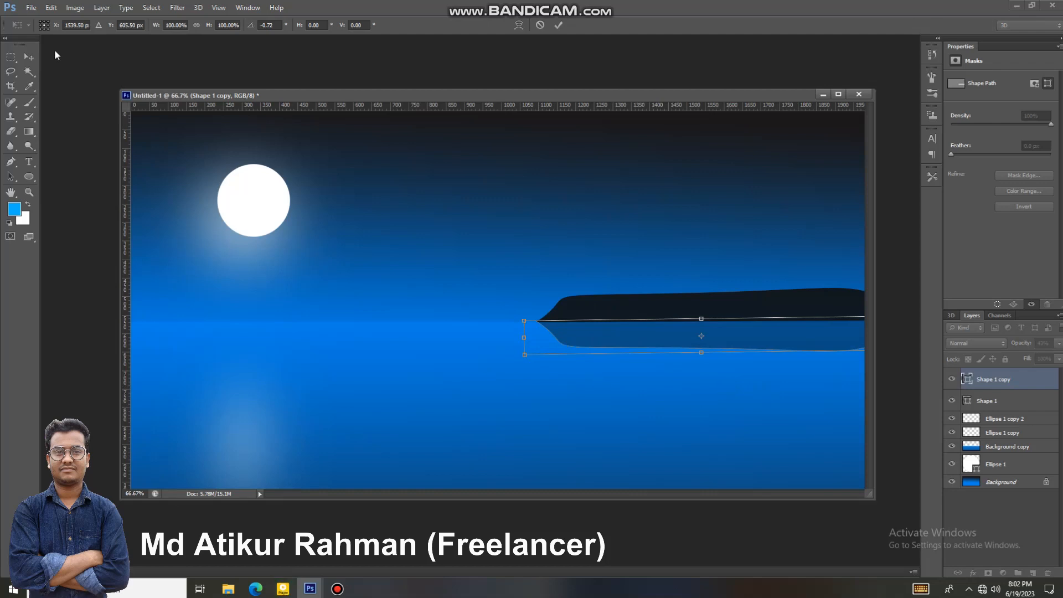
click(28, 57)
click(505, 224)
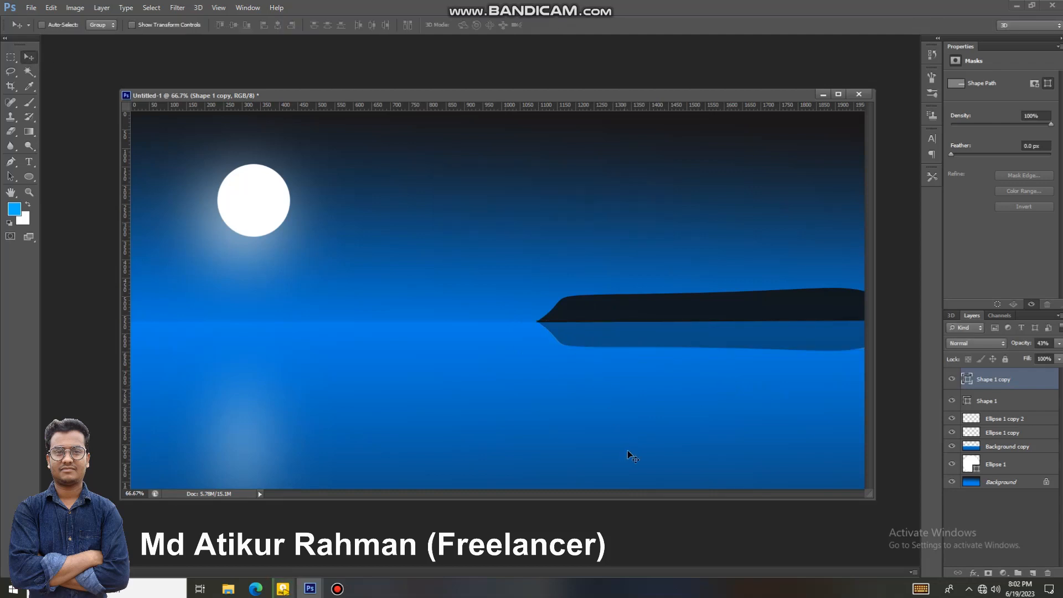
- Nudge the land reflection down about 6 px so its upper edge meets the base of the land silhouette
key(Down)
key(Down)
key(Down)
key(Down)
key(Down)
key(Down)
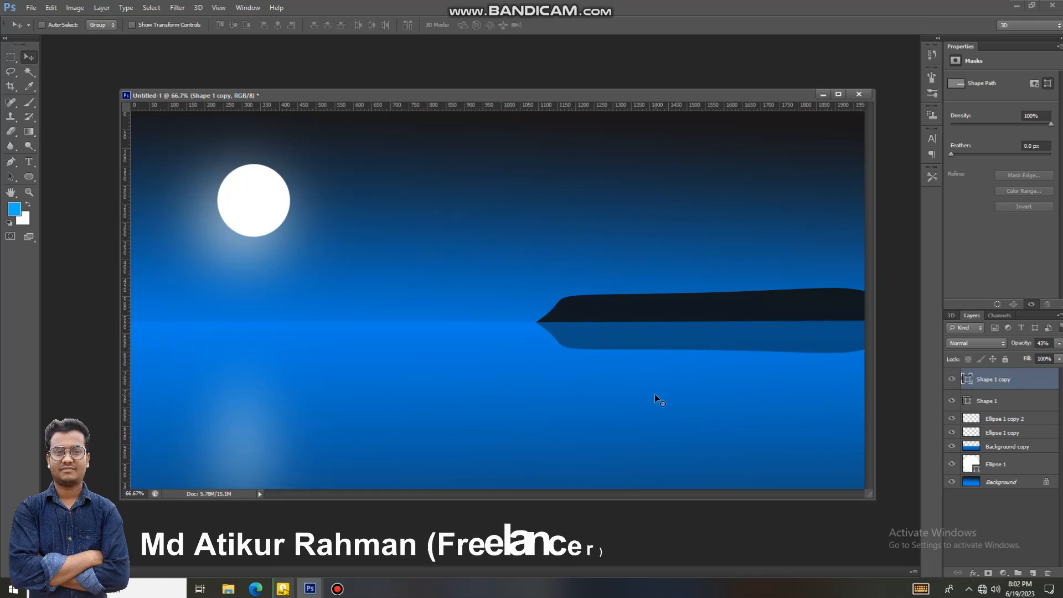
- Lower the land reflection's layer opacity to 40%
click(1059, 344)
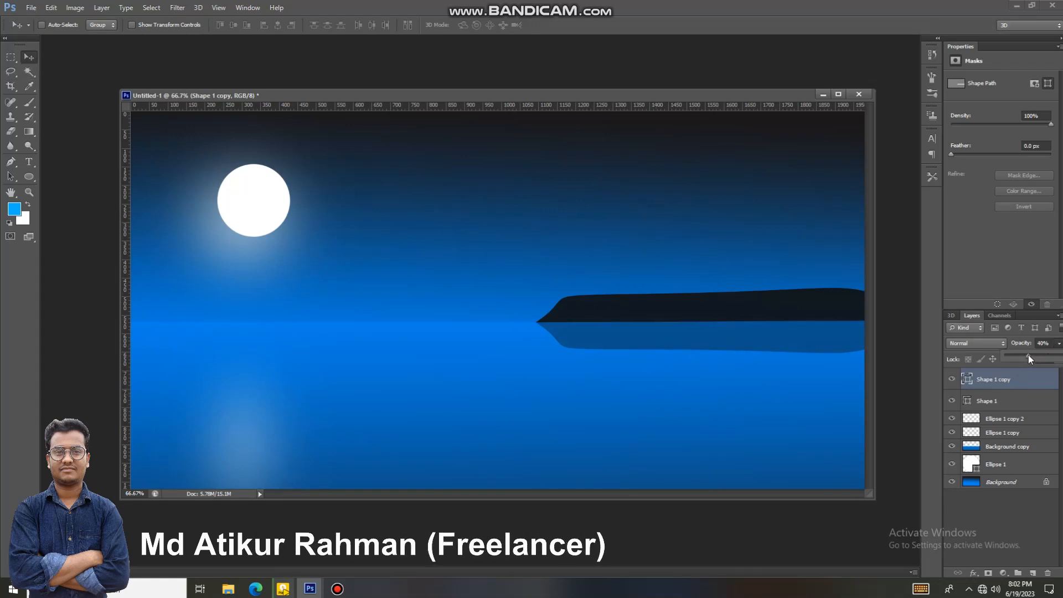